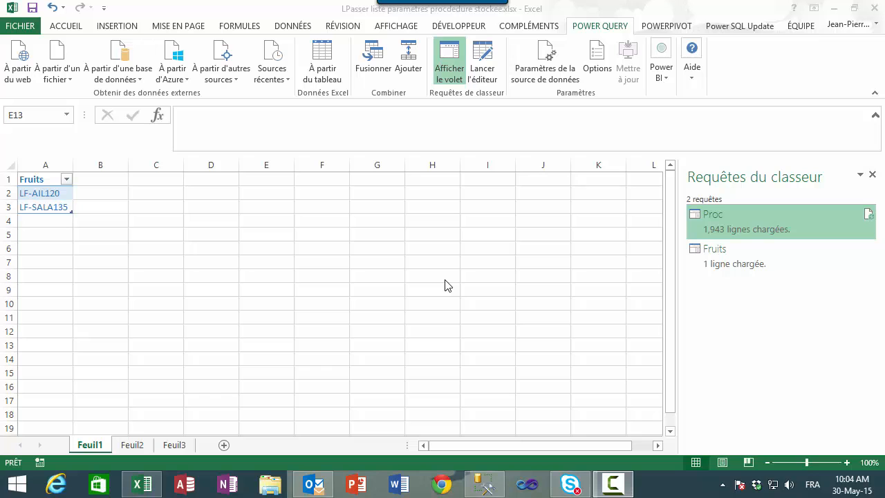
- Compare the invoice lines loaded on Feuil2 with the Fruits parameter table on Feuil1
{"action": "left_click", "coordinate": [139, 446]}
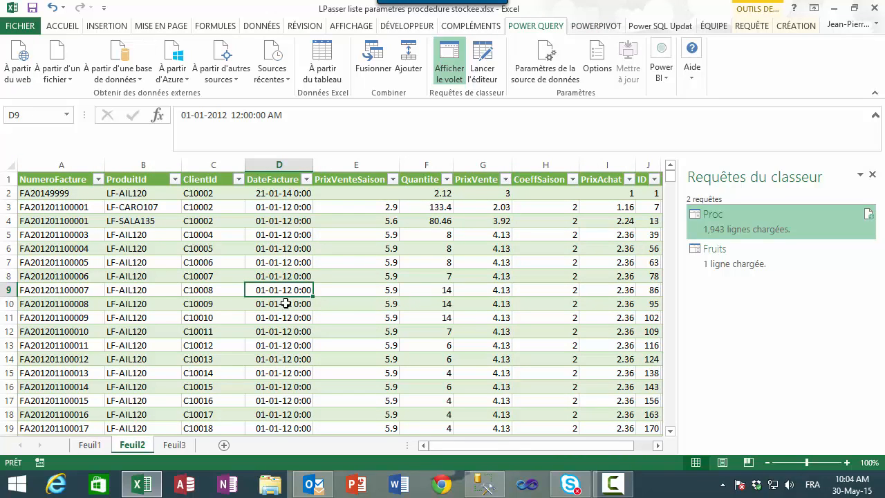
{"action": "left_click", "coordinate": [90, 445]}
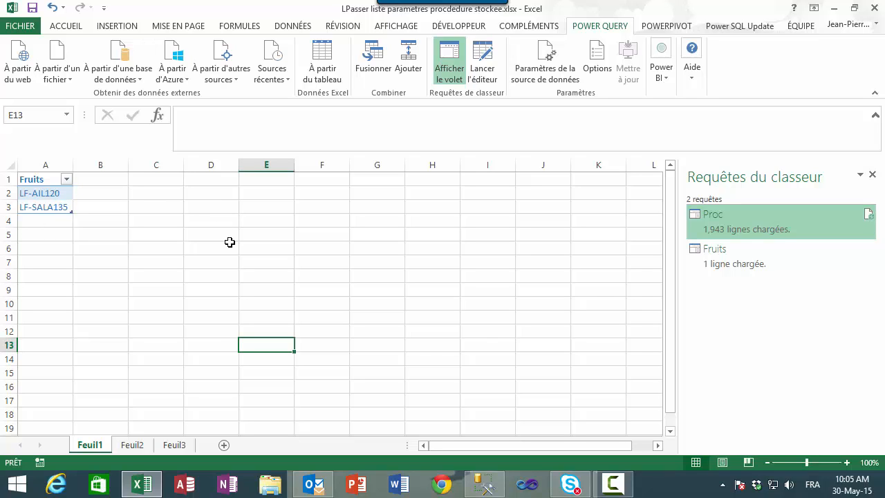
{"action": "left_click", "coordinate": [143, 446]}
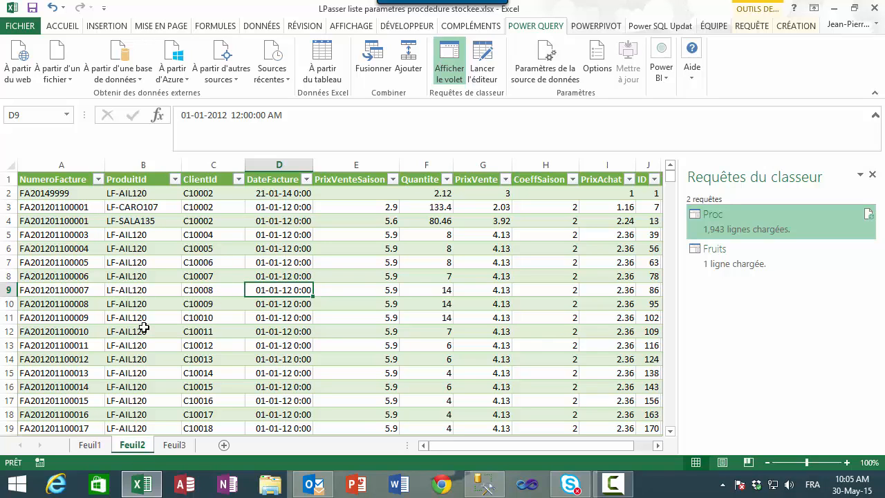
{"action": "left_click", "coordinate": [91, 445]}
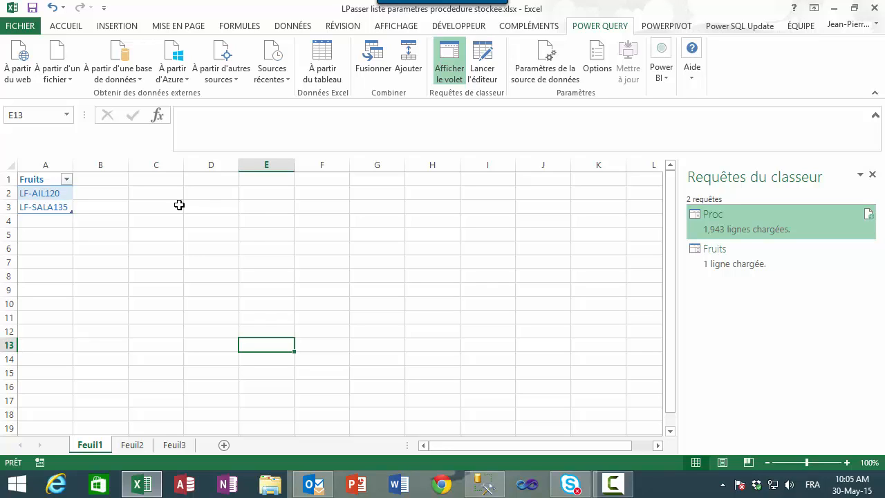
- Switch to SQL Server Management Studio and execute only the SELECT * FROM [FruitsDemo].[dbo].[LigneFacture] part of the query, without its WHERE clause
{"action": "left_click", "coordinate": [485, 486]}
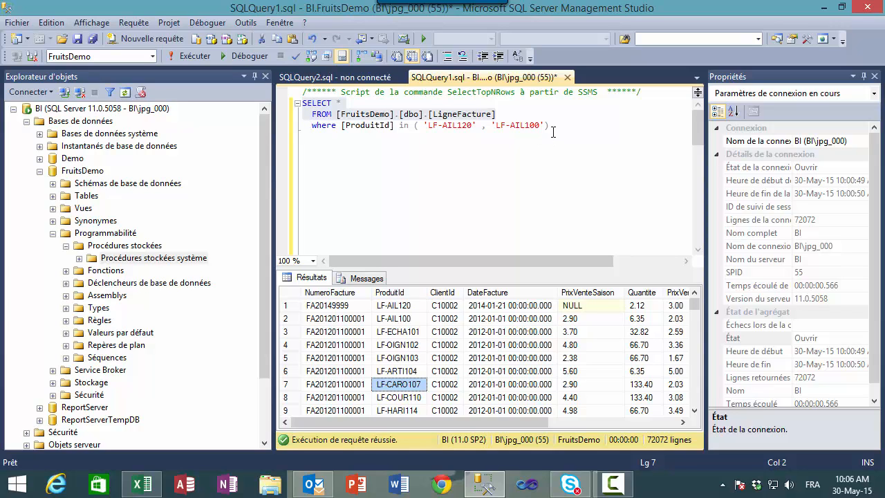
{"action": "left_click_drag", "start_coordinate": [550, 125], "coordinate": [303, 103]}
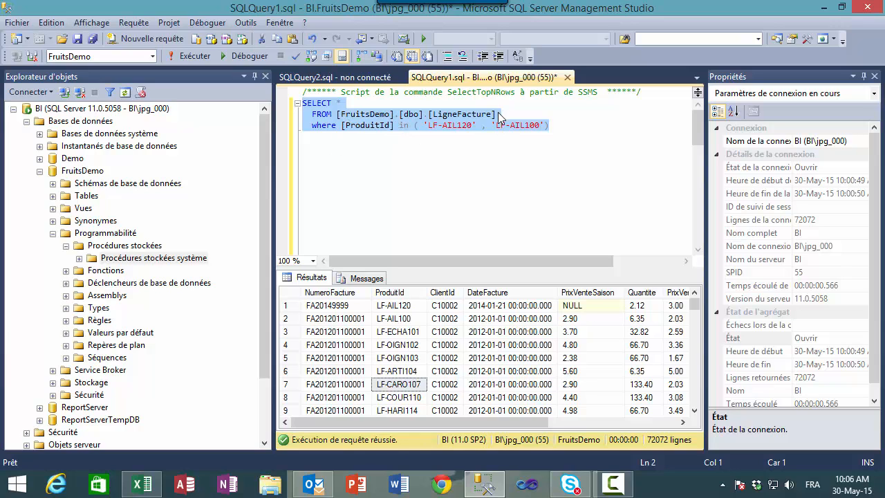
{"action": "left_click_drag", "start_coordinate": [496, 113], "coordinate": [301, 105]}
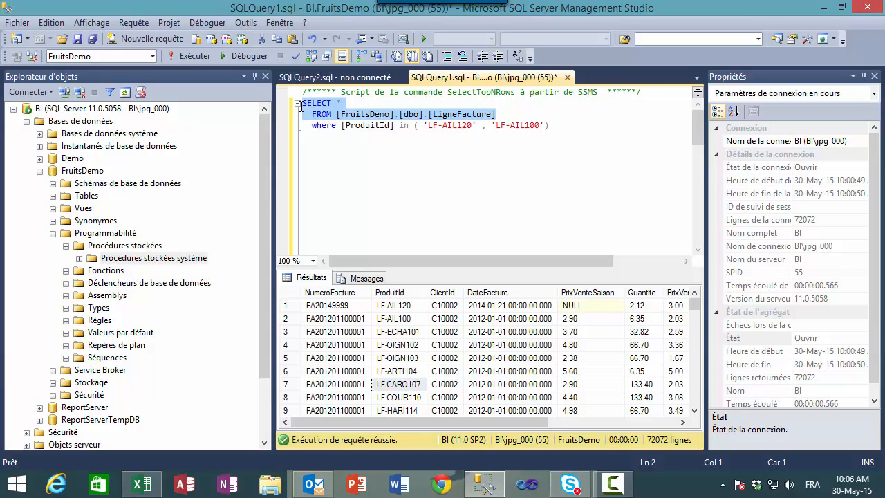
{"action": "left_click", "coordinate": [188, 57]}
{"action": "scroll", "coordinate": [416, 396], "scroll_direction": "down", "scroll_amount": 1}
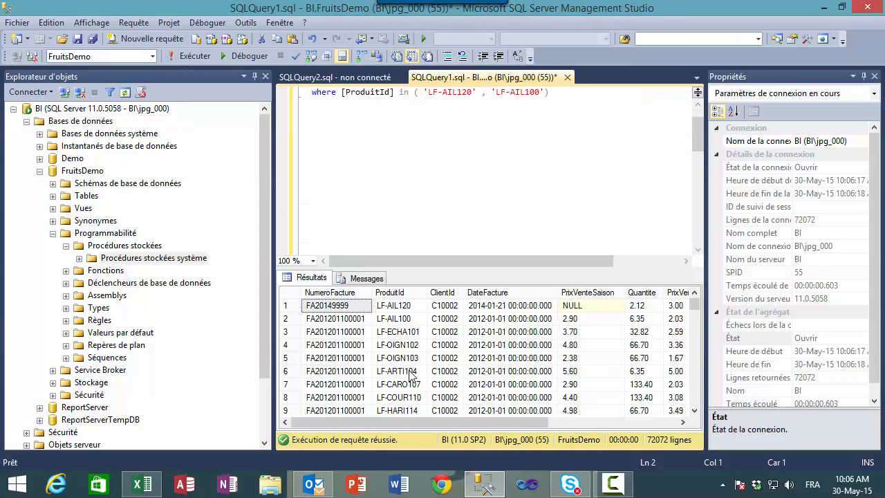
{"action": "mouse_move", "coordinate": [695, 306]}
{"action": "left_mouse_down"}
{"action": "mouse_move", "coordinate": [696, 335]}
{"action": "mouse_move", "coordinate": [696, 303]}
{"action": "left_mouse_up"}
{"action": "left_click_drag", "start_coordinate": [699, 121], "coordinate": [699, 108]}
{"action": "left_click", "coordinate": [567, 127]}
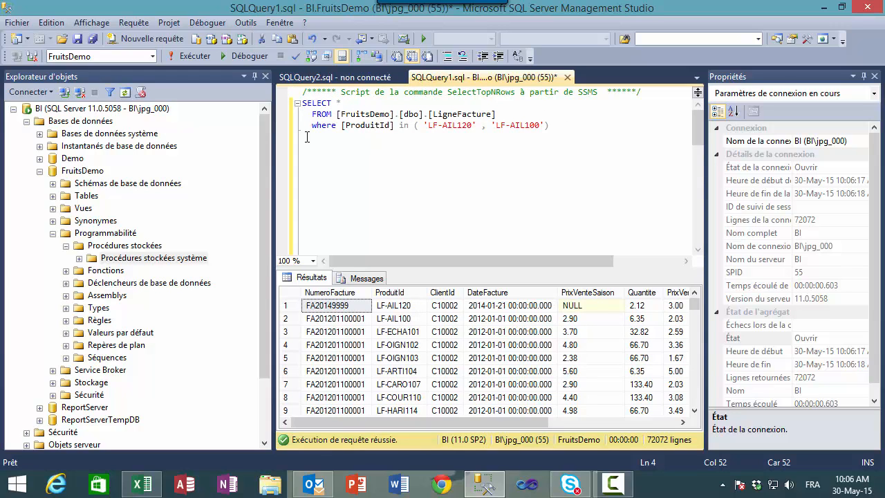
- Execute the full LigneFacture query, including the WHERE clause restricting ProduitId to 'LF-AIL120' and 'LF-AIL100'
{"action": "left_click_drag", "start_coordinate": [312, 128], "coordinate": [393, 130]}
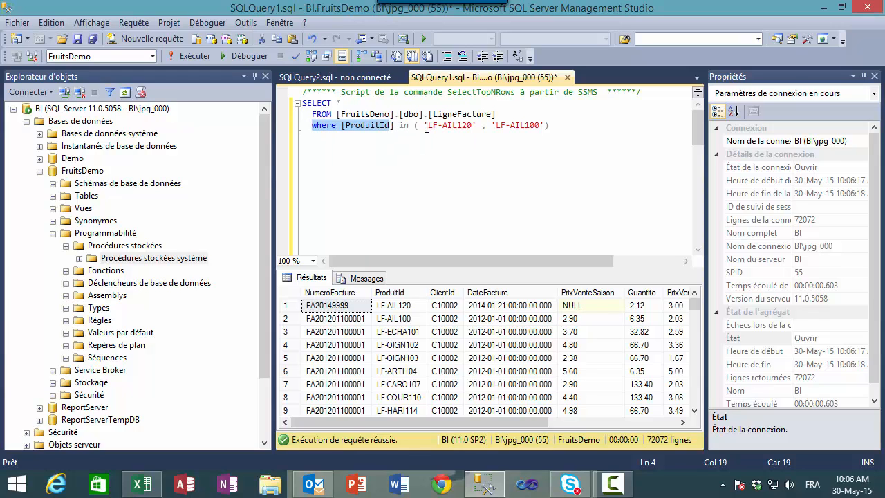
{"action": "left_click_drag", "start_coordinate": [424, 126], "coordinate": [291, 103]}
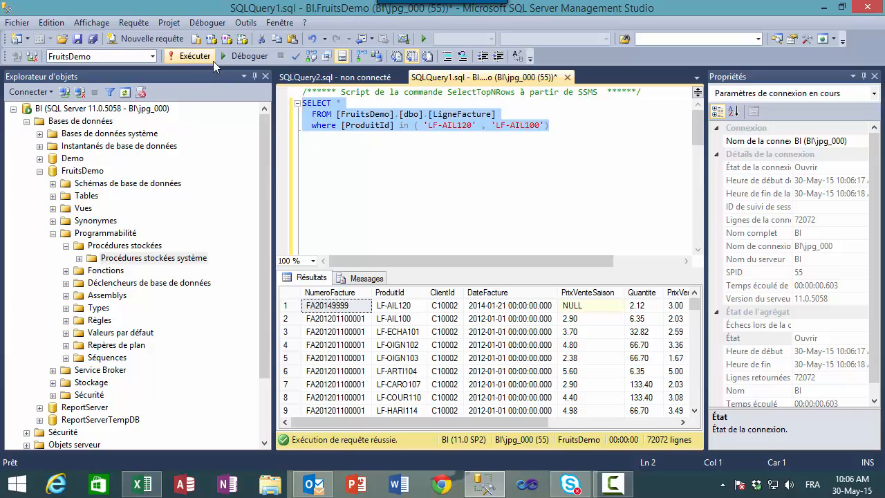
{"action": "left_click", "coordinate": [194, 55]}
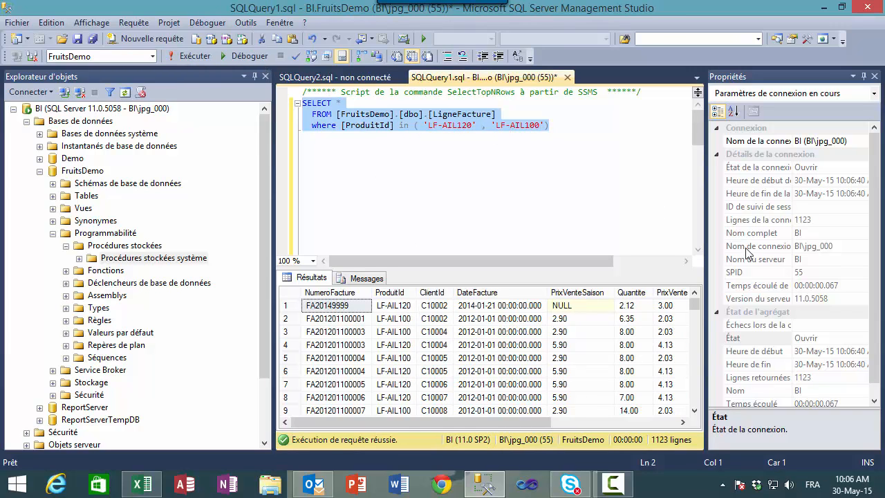
{"action": "mouse_move", "coordinate": [695, 306]}
{"action": "left_mouse_down"}
{"action": "mouse_move", "coordinate": [695, 353]}
{"action": "mouse_move", "coordinate": [690, 305]}
{"action": "left_mouse_up"}
{"action": "left_click", "coordinate": [521, 162]}
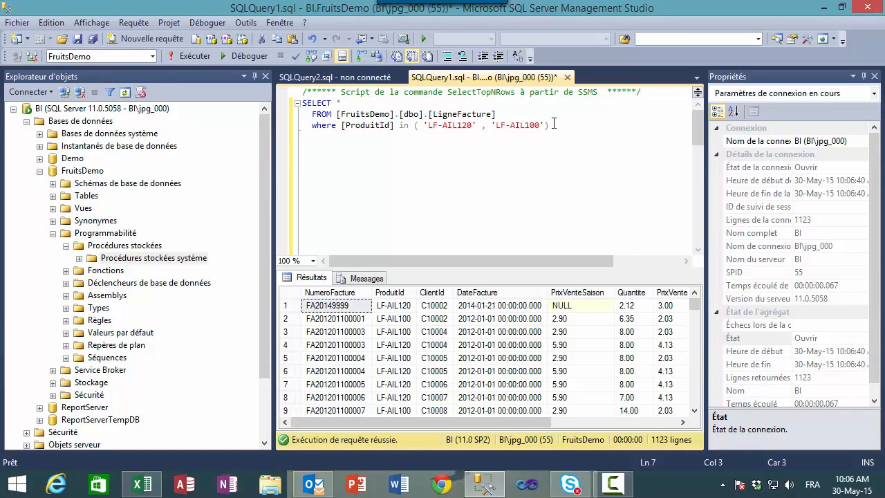
{"action": "left_click_drag", "start_coordinate": [551, 125], "coordinate": [302, 103]}
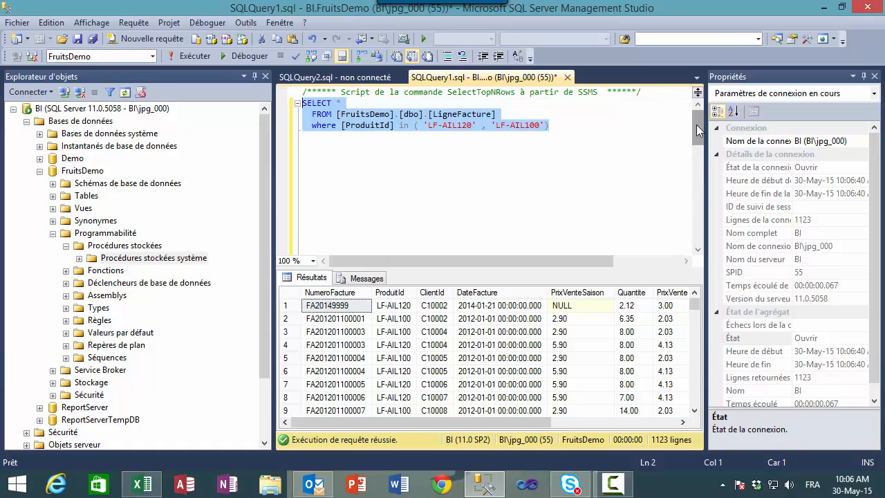
{"action": "left_click_drag", "start_coordinate": [699, 130], "coordinate": [697, 190]}
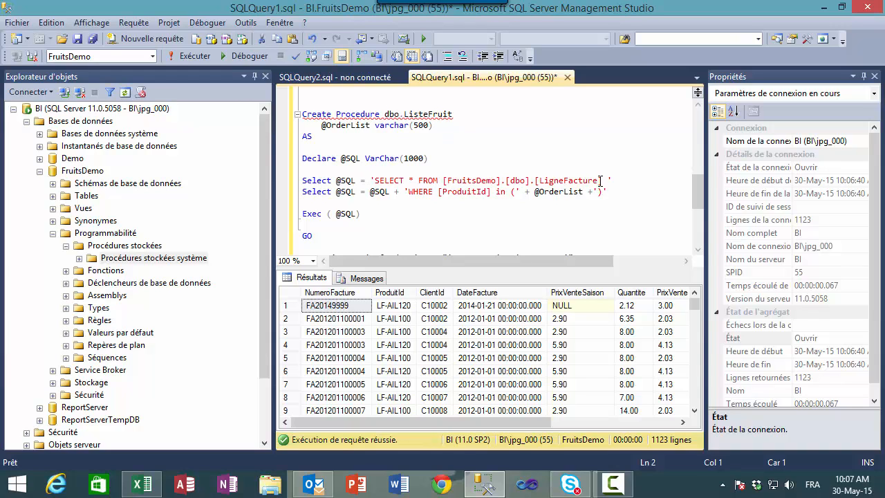
{"action": "left_click_drag", "start_coordinate": [523, 192], "coordinate": [404, 192]}
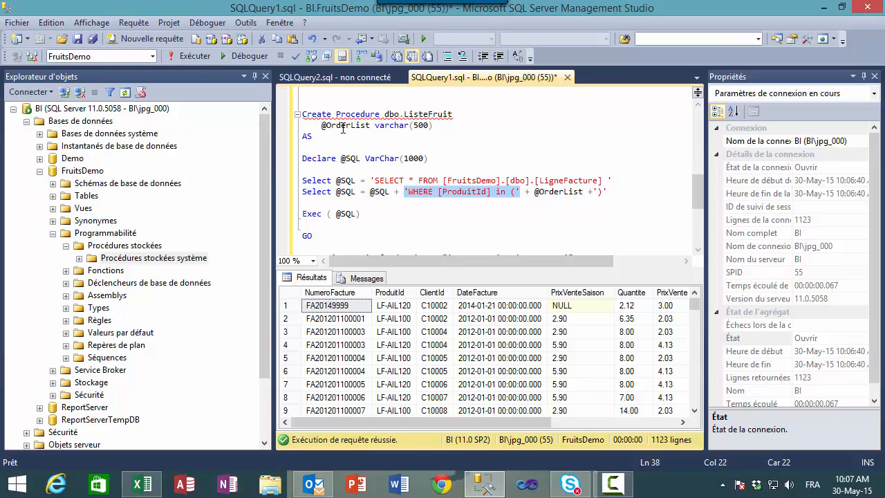
{"action": "left_click_drag", "start_coordinate": [372, 128], "coordinate": [321, 128]}
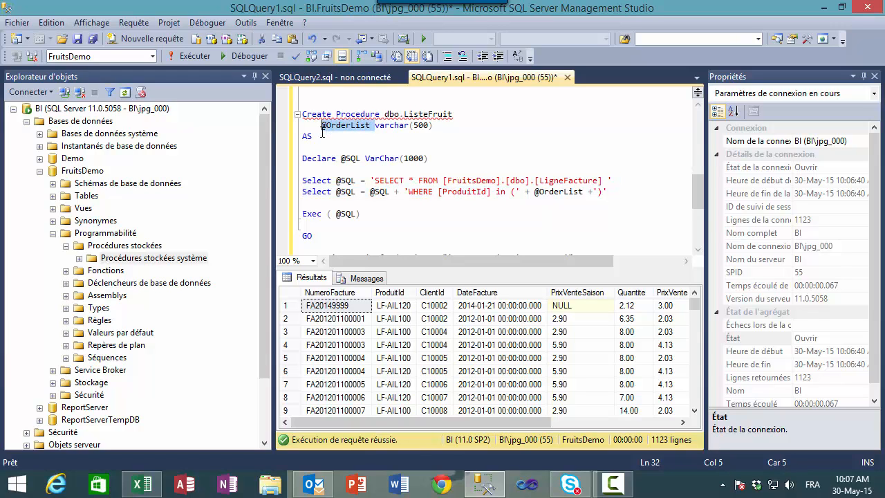
{"action": "left_click", "coordinate": [584, 192]}
{"action": "left_click_drag", "start_coordinate": [584, 192], "coordinate": [530, 192]}
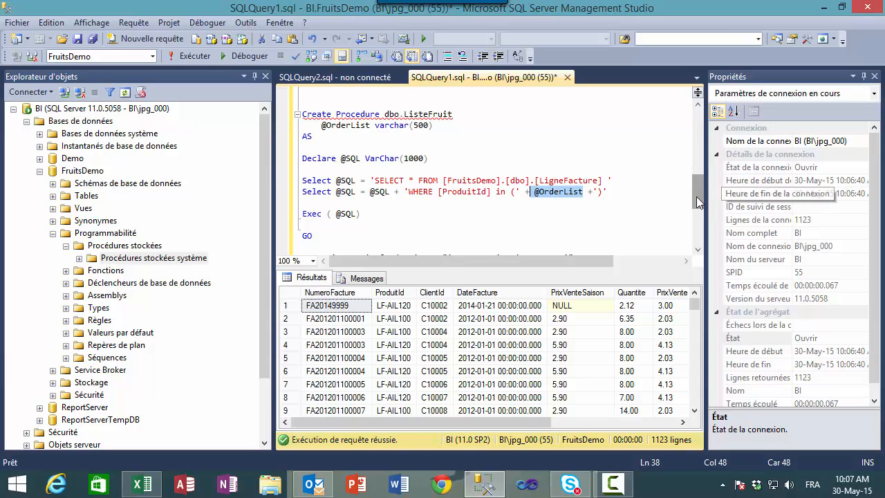
{"action": "scroll", "coordinate": [697, 198], "scroll_direction": "down", "scroll_amount": 1}
{"action": "left_click_drag", "start_coordinate": [314, 226], "coordinate": [299, 101]}
{"action": "scroll", "coordinate": [376, 155], "scroll_direction": "down", "scroll_amount": 2}
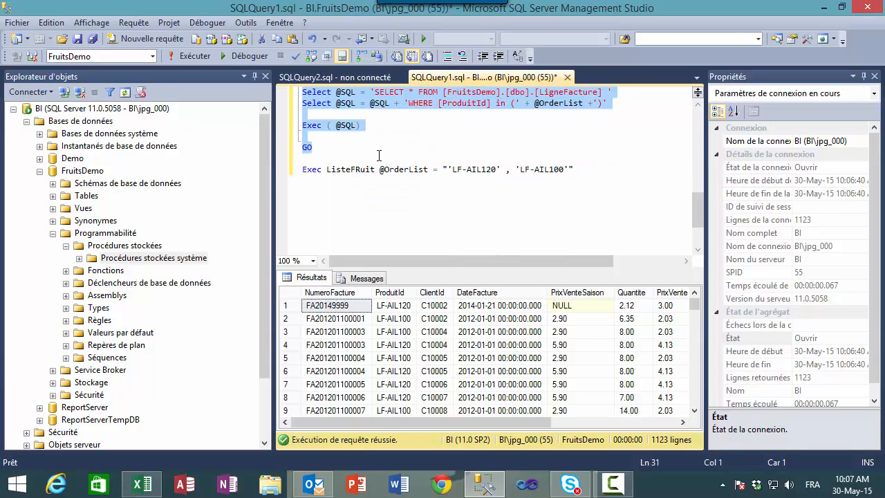
{"action": "left_click", "coordinate": [376, 155]}
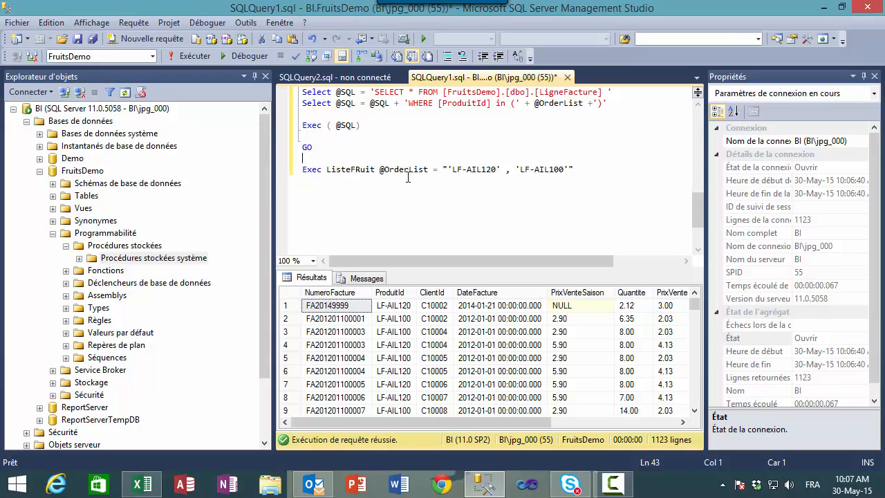
{"action": "left_click_drag", "start_coordinate": [375, 168], "coordinate": [326, 169]}
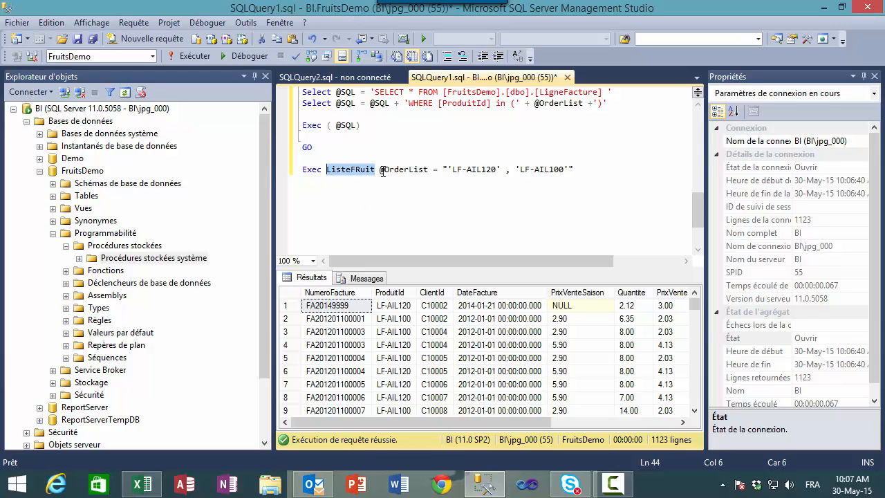
{"action": "left_click_drag", "start_coordinate": [380, 169], "coordinate": [302, 170]}
{"action": "key", "text": "ctrl+c"}
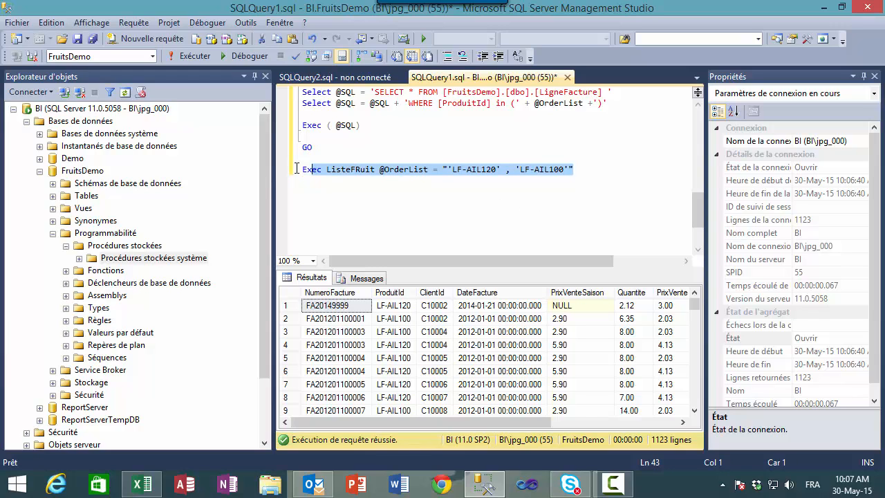
{"action": "left_click", "coordinate": [199, 55]}
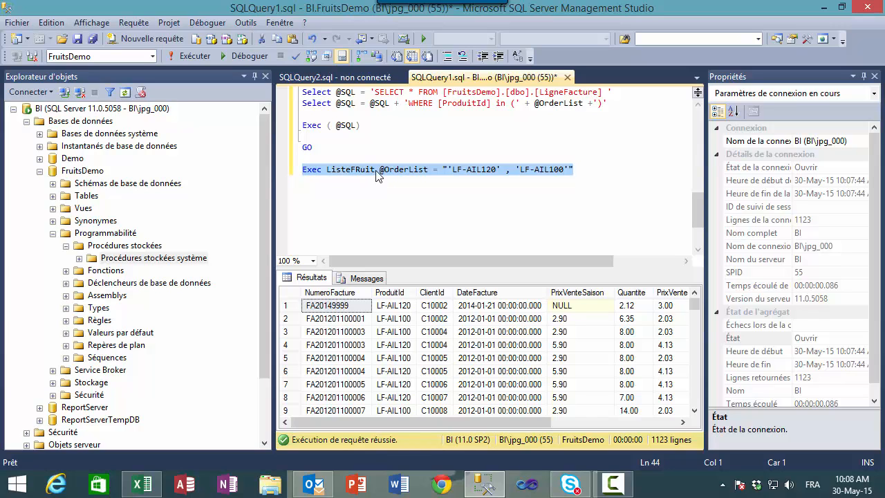
{"action": "left_click", "coordinate": [443, 172]}
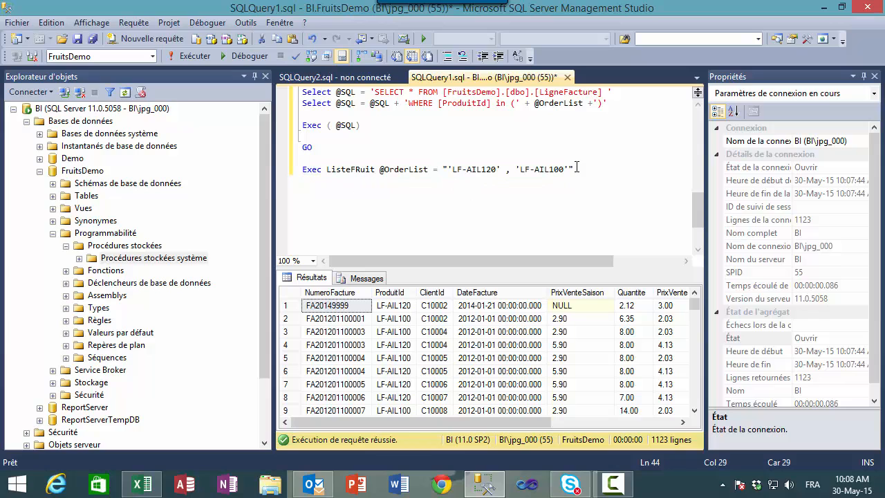
{"action": "left_click", "coordinate": [578, 169]}
{"action": "left_click_drag", "start_coordinate": [548, 173], "coordinate": [440, 171]}
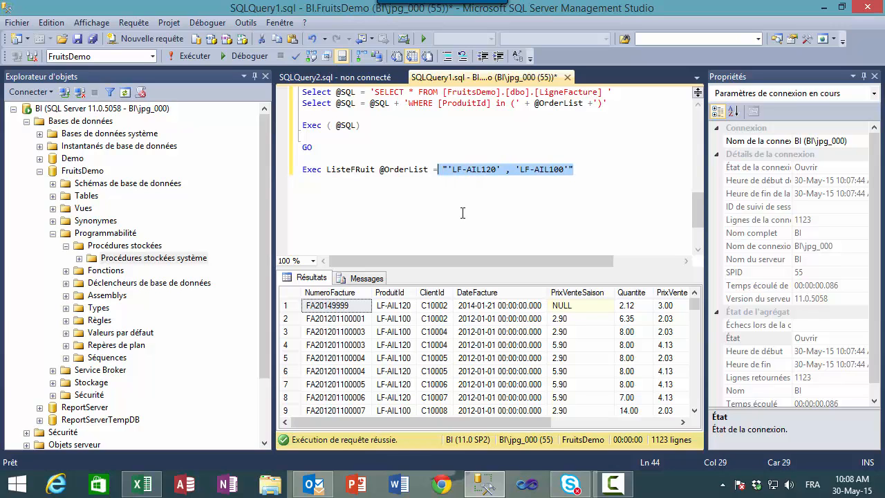
{"action": "key", "text": "Right"}
{"action": "key", "text": "Right"}
{"action": "key", "text": "Right"}
{"action": "key", "text": "Right"}
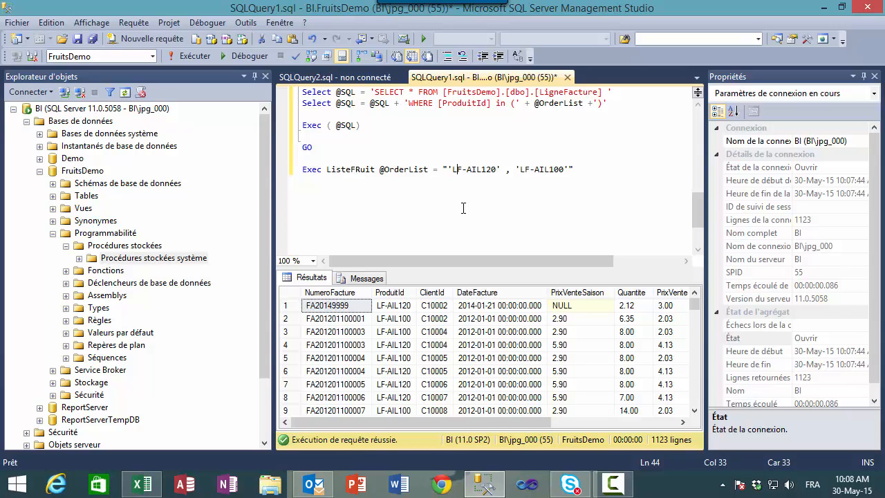
- Switch to Excel and start a Power Query import from a SQL Server database, with server bi and database FruitsDemo
{"action": "left_click", "coordinate": [143, 485]}
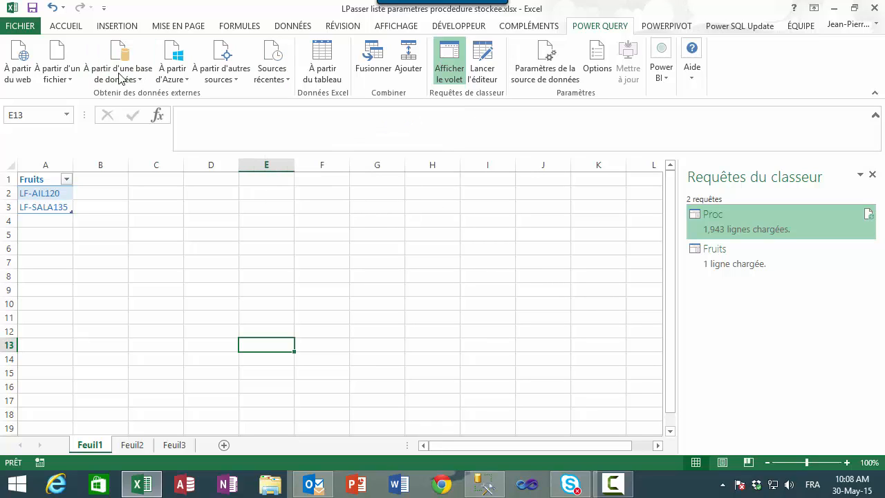
{"action": "left_click", "coordinate": [70, 83]}
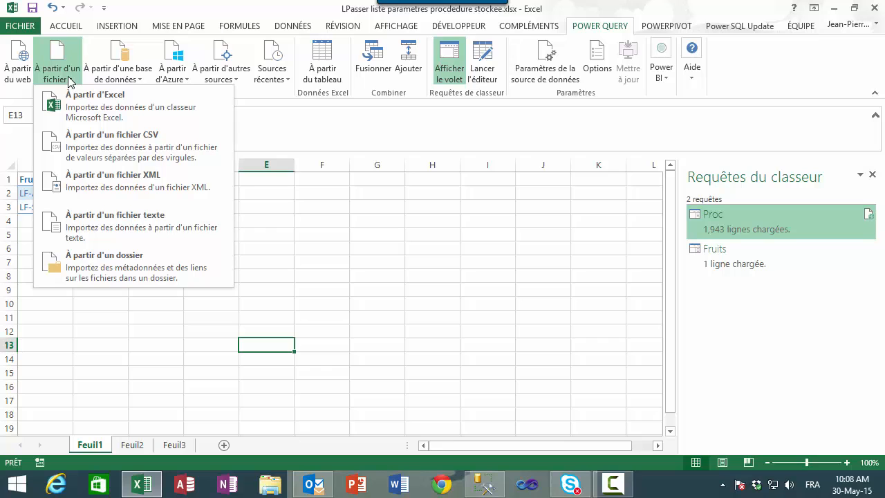
{"action": "left_click", "coordinate": [123, 80]}
{"action": "left_click", "coordinate": [191, 105]}
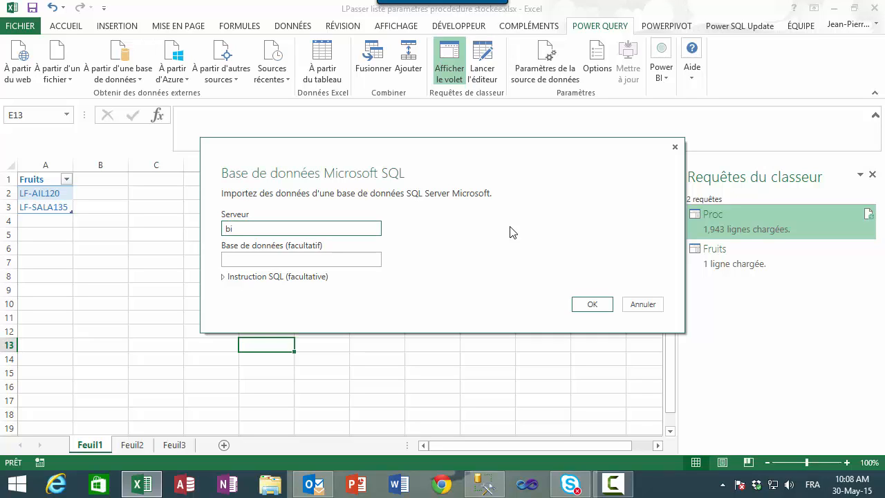
{"action": "left_click", "coordinate": [346, 264]}
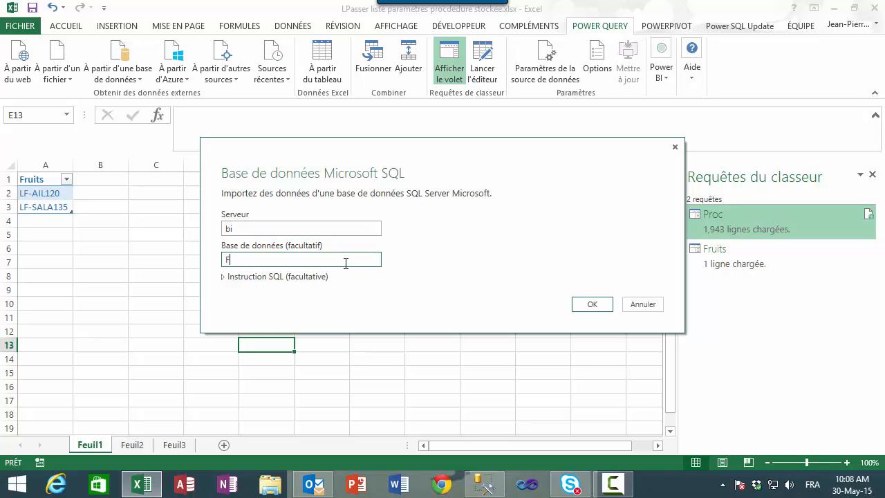
{"action": "type", "text": "FruitsDemo"}
{"action": "left_click", "coordinate": [224, 280]}
{"action": "left_click", "coordinate": [225, 279]}
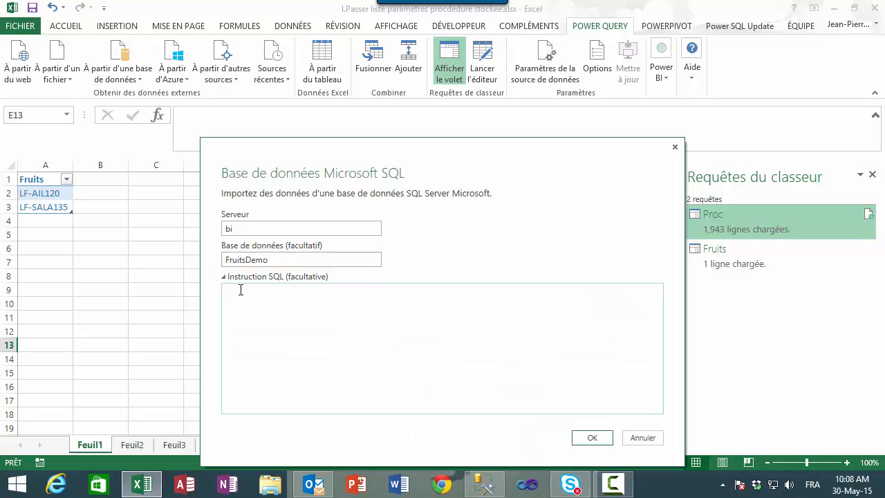
{"action": "left_click", "coordinate": [240, 290]}
{"action": "key", "text": "ctrl+v"}
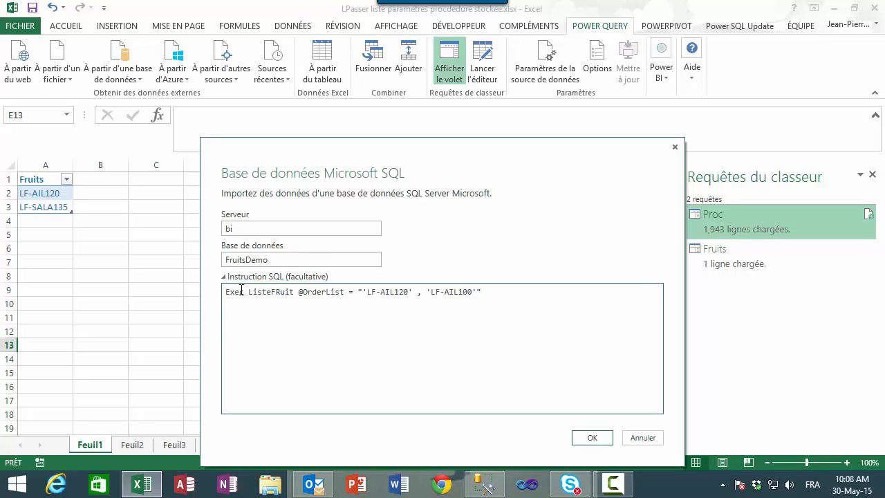
{"action": "left_click_drag", "start_coordinate": [483, 291], "coordinate": [214, 308]}
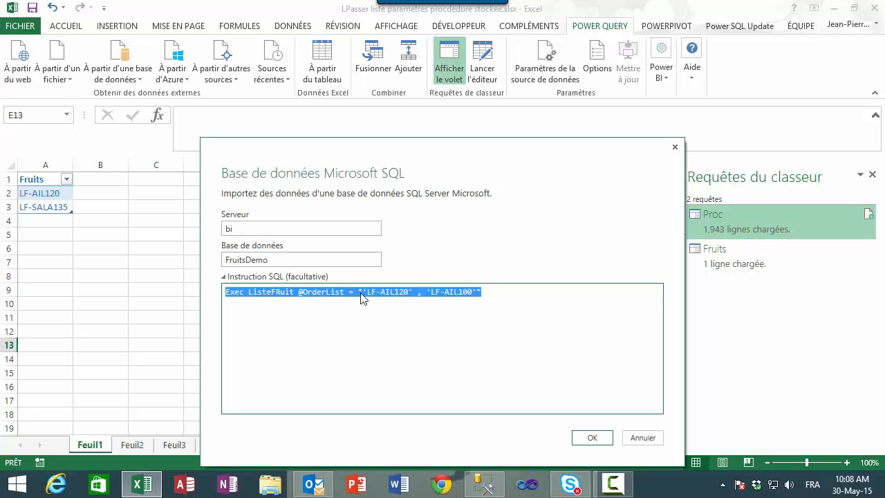
{"action": "left_click", "coordinate": [470, 305]}
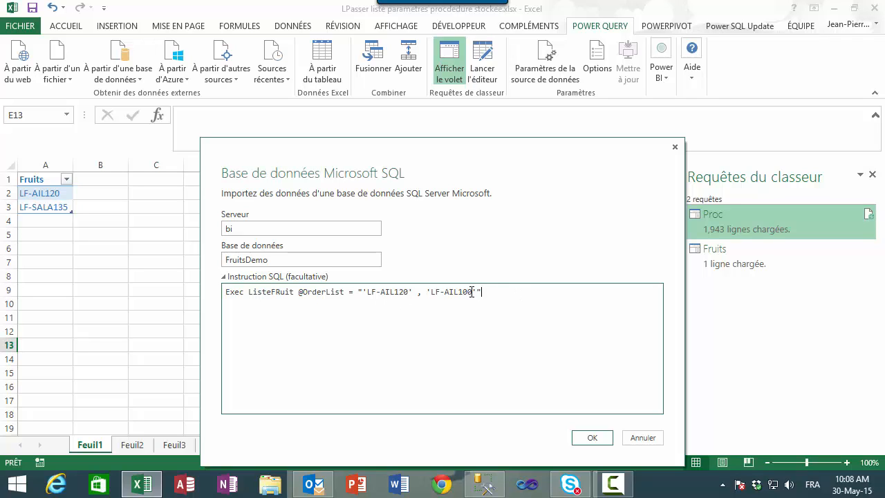
{"action": "left_click_drag", "start_coordinate": [481, 292], "coordinate": [355, 293]}
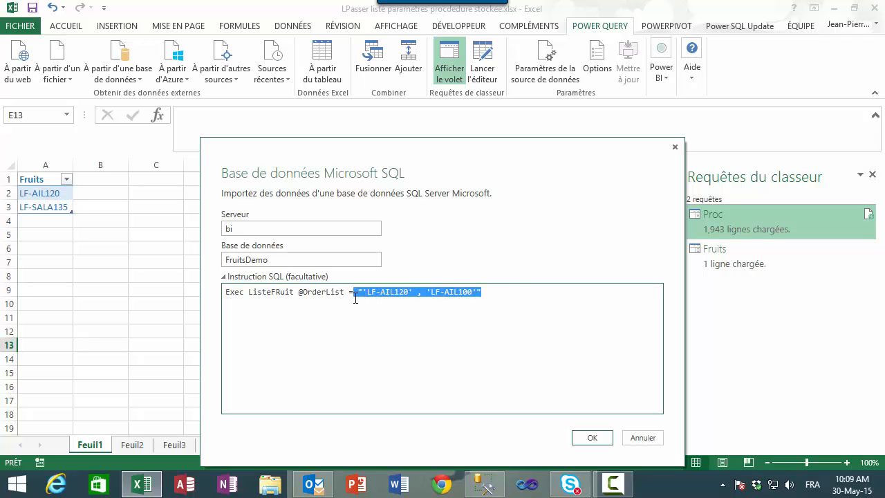
- Confirm the SQL Server import and open the resulting query's code in the Advanced Editor, widened to show the whole Source line
{"action": "left_click", "coordinate": [392, 324]}
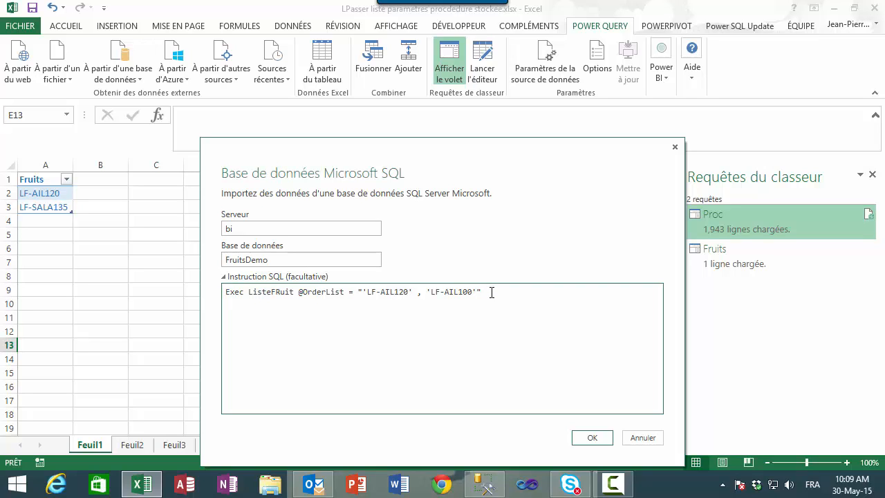
{"action": "left_click", "coordinate": [594, 439]}
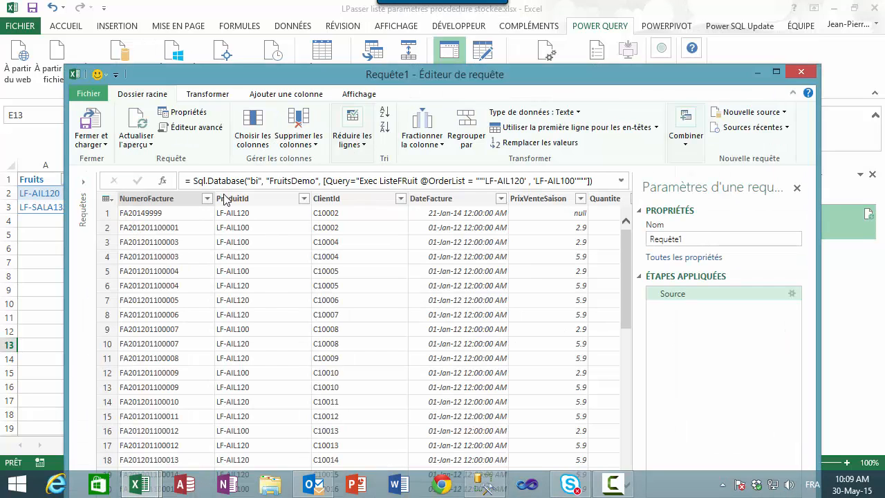
{"action": "left_click", "coordinate": [367, 98]}
{"action": "left_click", "coordinate": [137, 128]}
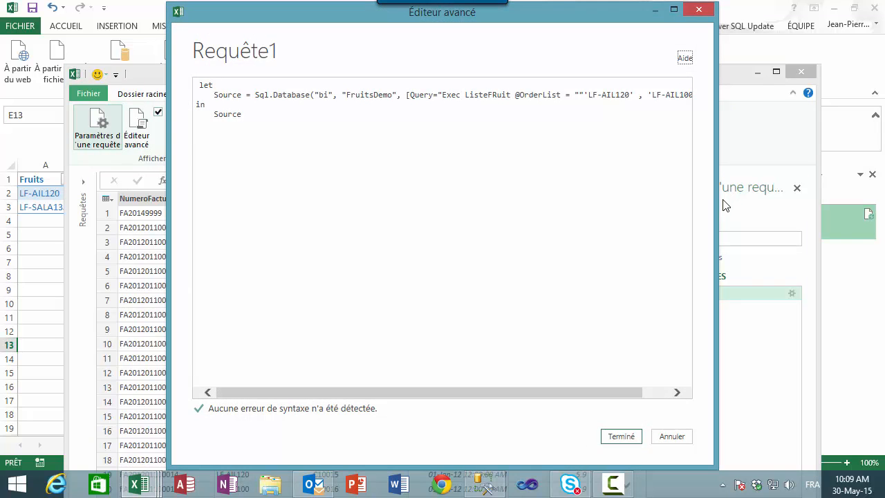
{"action": "left_click_drag", "start_coordinate": [718, 205], "coordinate": [805, 205]}
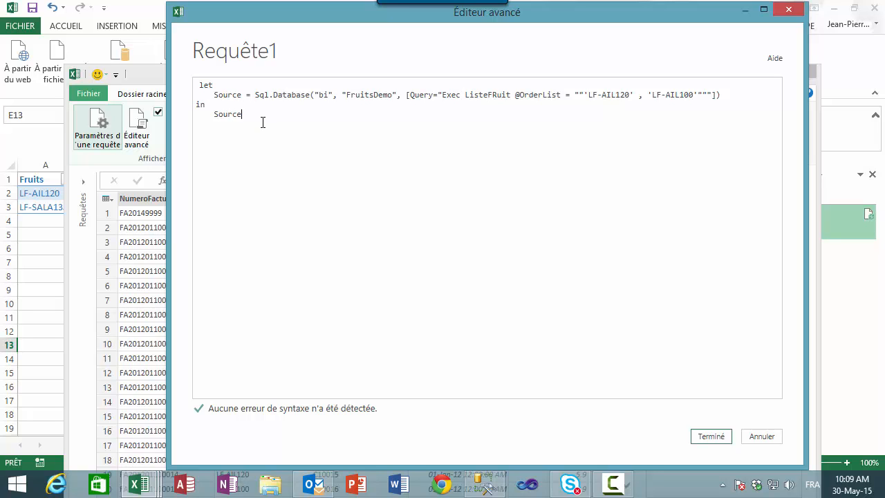
{"action": "double_click", "coordinate": [259, 94]}
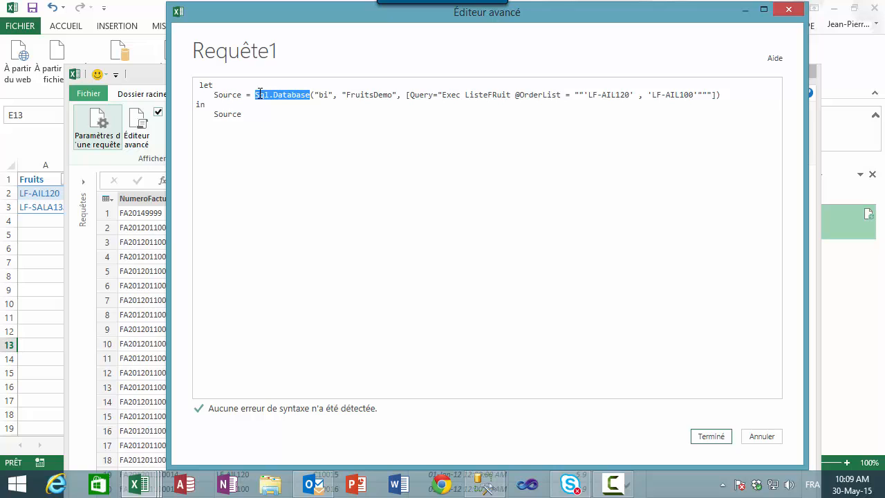
{"action": "left_click", "coordinate": [320, 95]}
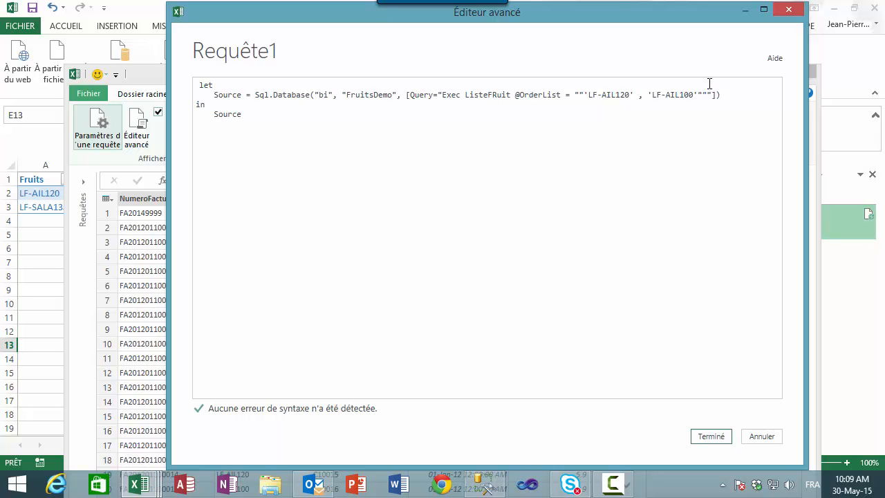
{"action": "left_click_drag", "start_coordinate": [719, 94], "coordinate": [575, 100]}
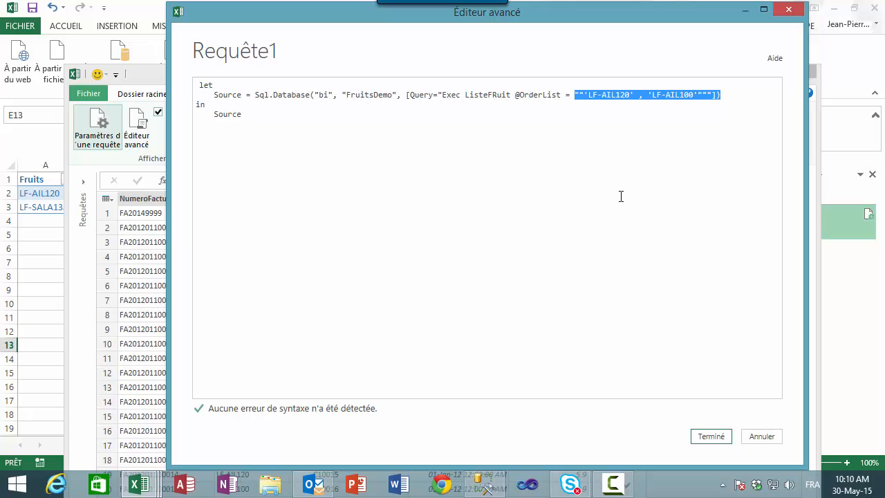
{"action": "left_click", "coordinate": [632, 158]}
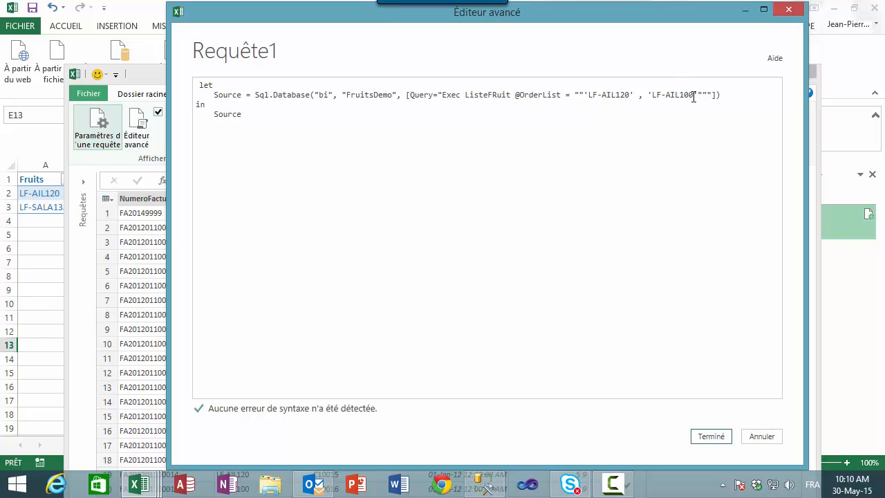
{"action": "left_click_drag", "start_coordinate": [694, 97], "coordinate": [587, 98]}
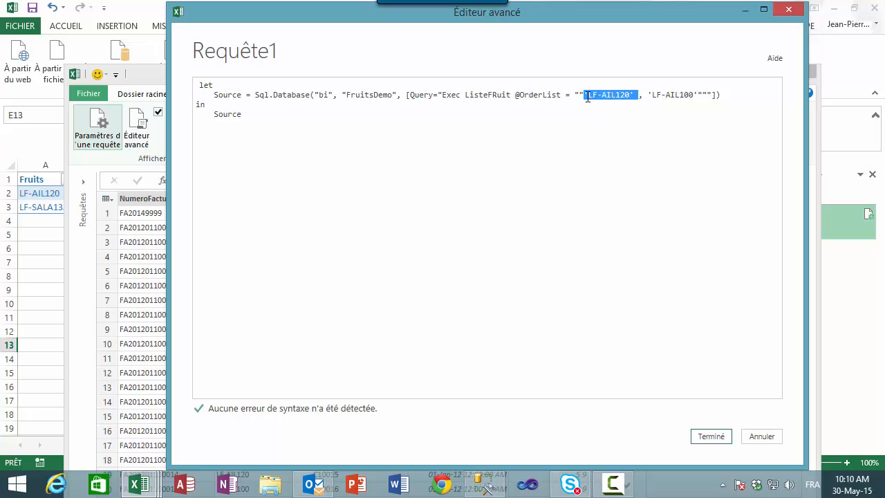
{"action": "left_click", "coordinate": [642, 200]}
{"action": "left_click_drag", "start_coordinate": [574, 21], "coordinate": [504, 22]}
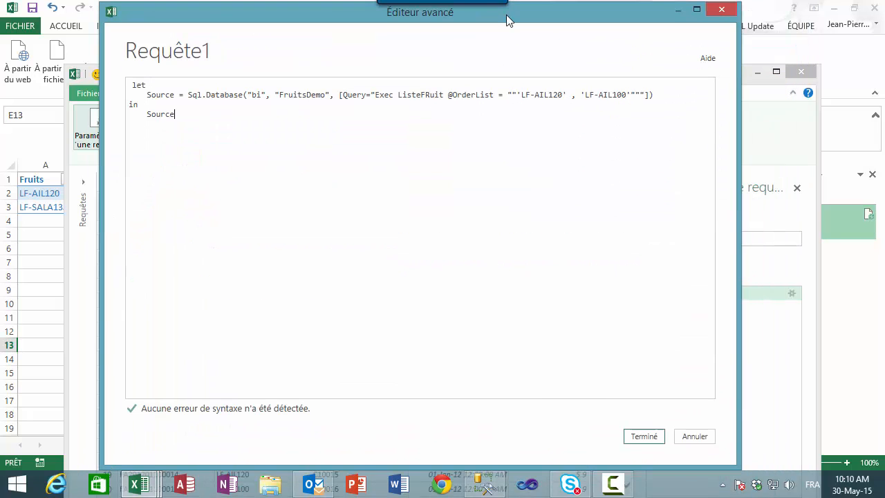
{"action": "left_click", "coordinate": [522, 95]}
{"action": "double_click", "coordinate": [518, 94]}
{"action": "left_click", "coordinate": [521, 95]}
{"action": "left_click", "coordinate": [565, 95]}
{"action": "left_click_drag", "start_coordinate": [517, 94], "coordinate": [509, 95]}
{"action": "left_click_drag", "start_coordinate": [536, 12], "coordinate": [528, 33]}
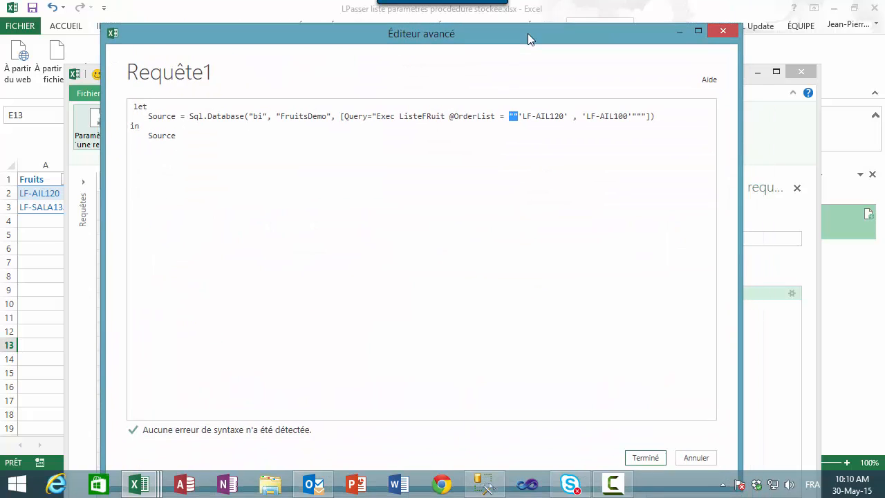
{"action": "left_click", "coordinate": [696, 458]}
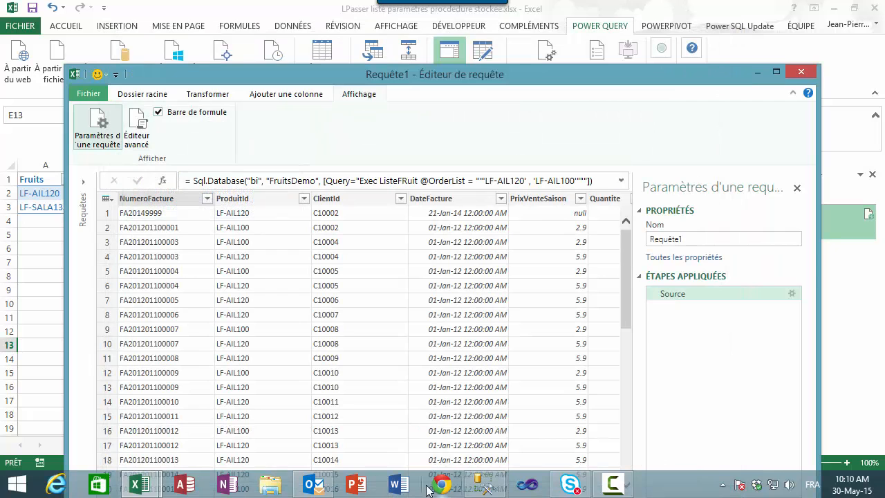
- Switch to SQL Server Management Studio and compare the quotation marks around the product list in the Exec ListeFRuit statement
{"action": "left_click", "coordinate": [484, 484]}
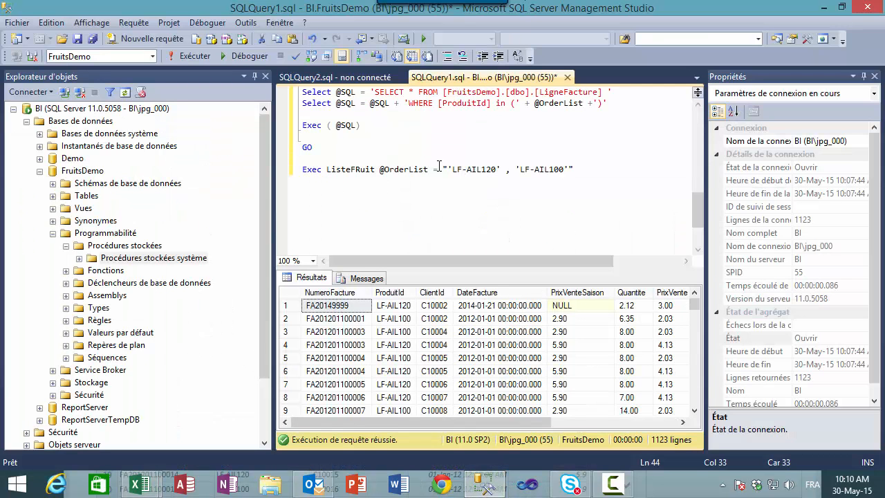
{"action": "left_click_drag", "start_coordinate": [448, 169], "coordinate": [443, 169]}
{"action": "left_click_drag", "start_coordinate": [570, 169], "coordinate": [449, 174]}
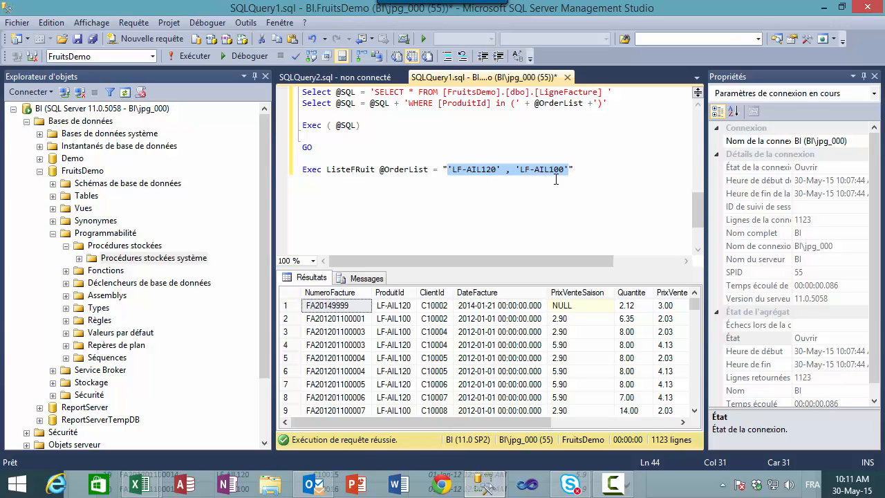
{"action": "left_click", "coordinate": [445, 169]}
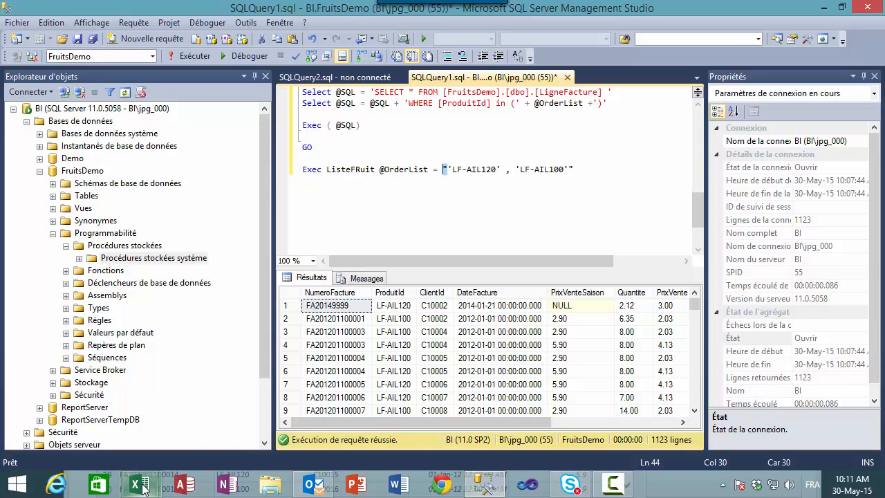
{"action": "mouse_move", "coordinate": [141, 485]}
{"action": "left_click", "coordinate": [89, 423]}
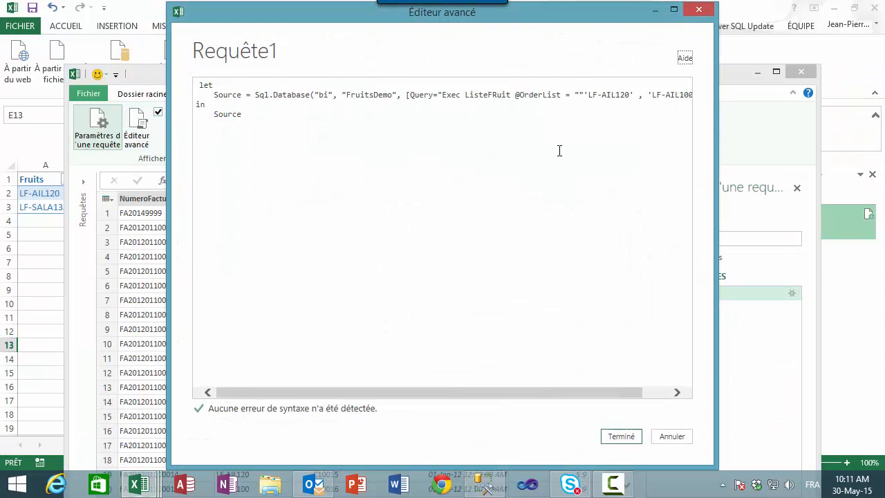
{"action": "left_click_drag", "start_coordinate": [716, 146], "coordinate": [832, 136]}
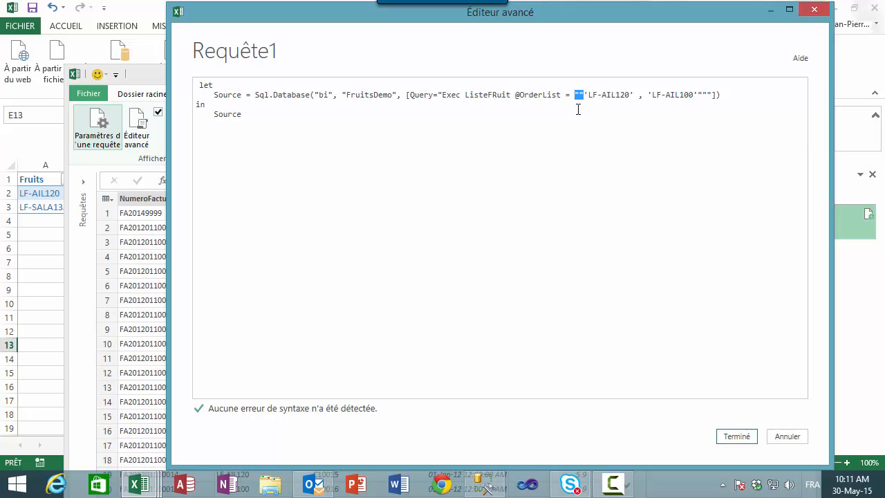
{"action": "left_click", "coordinate": [712, 94]}
{"action": "left_click", "coordinate": [584, 95]}
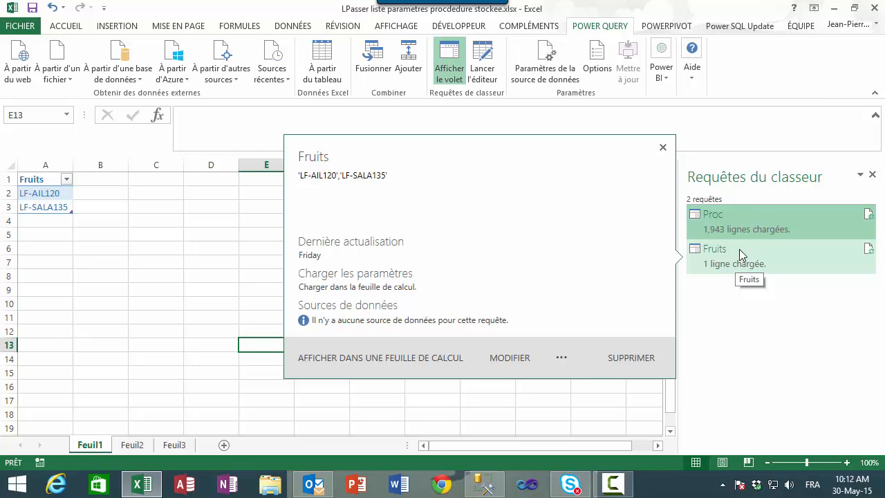
- Open the existing Fruits query, review its var1 and Source steps, and close the query editor
{"action": "right_click", "coordinate": [740, 255]}
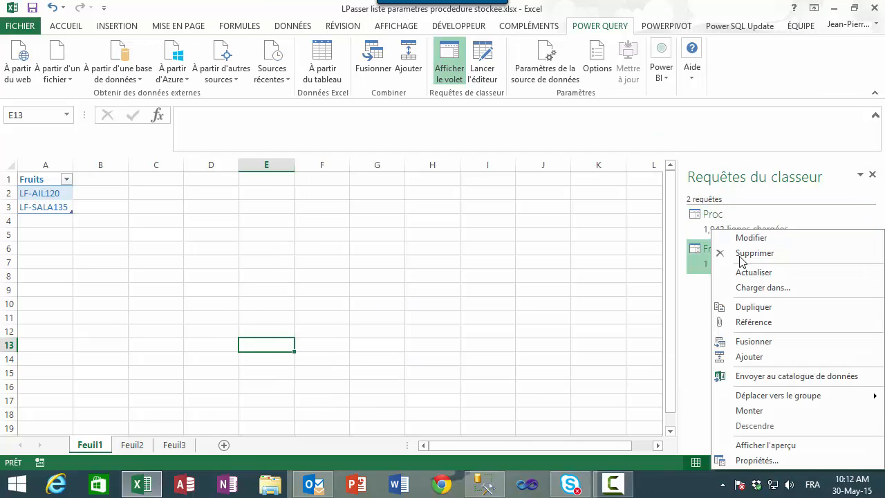
{"action": "left_click", "coordinate": [801, 245]}
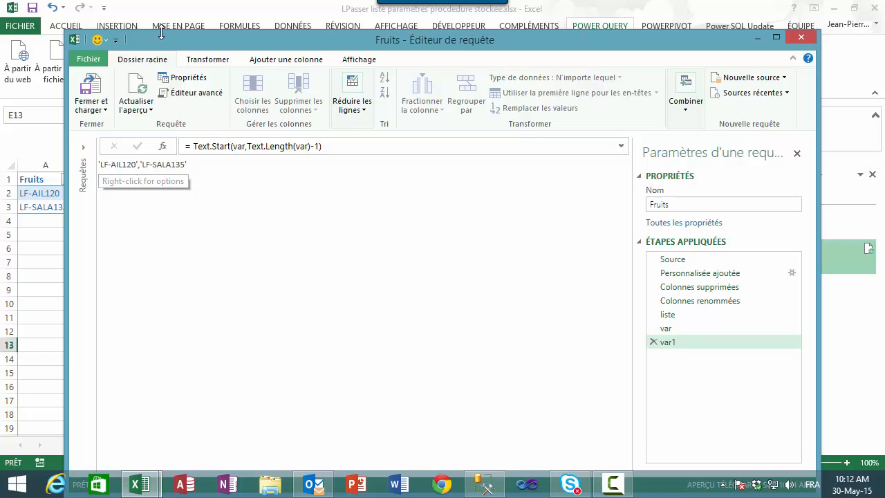
{"action": "left_click_drag", "start_coordinate": [170, 41], "coordinate": [207, 37]}
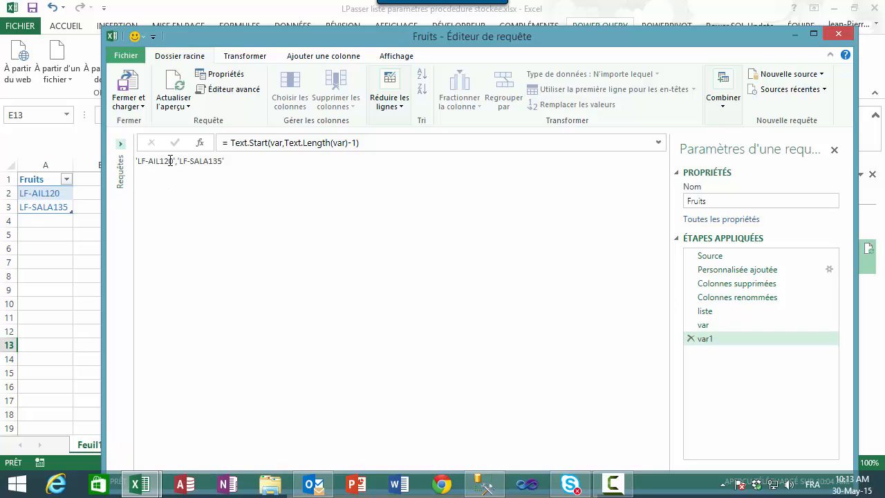
{"action": "left_click", "coordinate": [724, 263]}
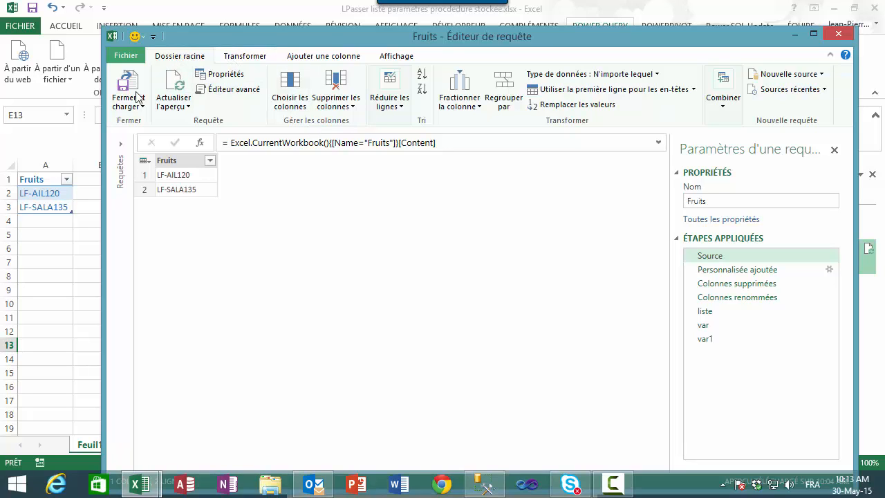
{"action": "left_click", "coordinate": [839, 34]}
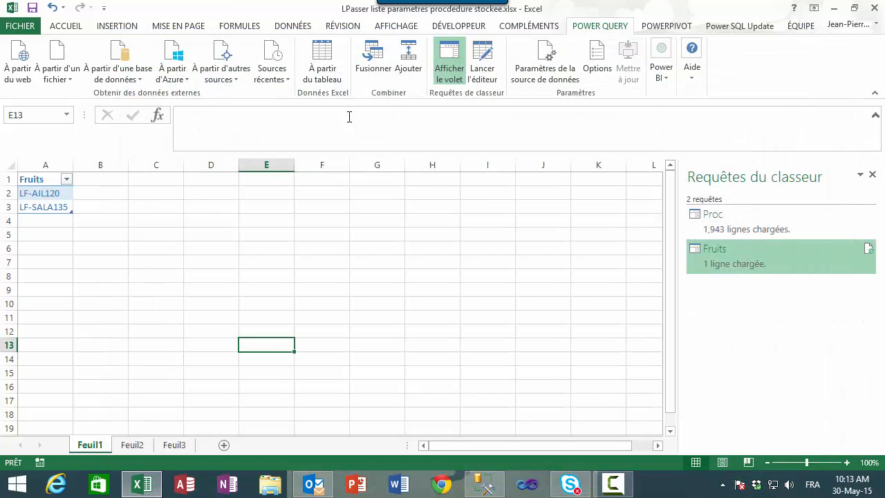
- Create a query from the Fruits table in the sheet and discard it
{"action": "left_click", "coordinate": [39, 194]}
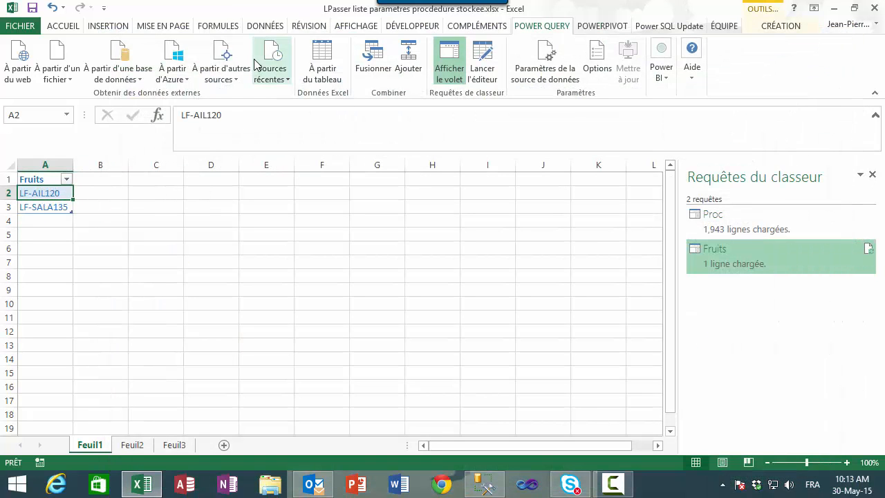
{"action": "left_click", "coordinate": [339, 73]}
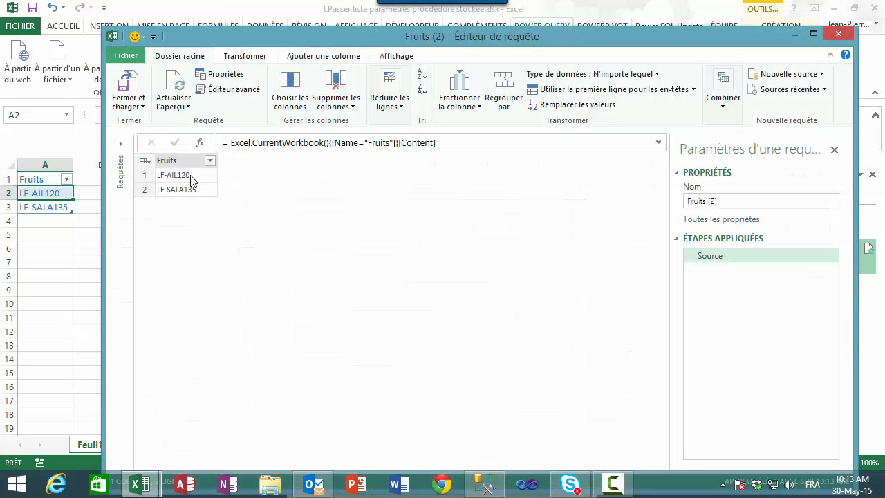
{"action": "left_click", "coordinate": [839, 35]}
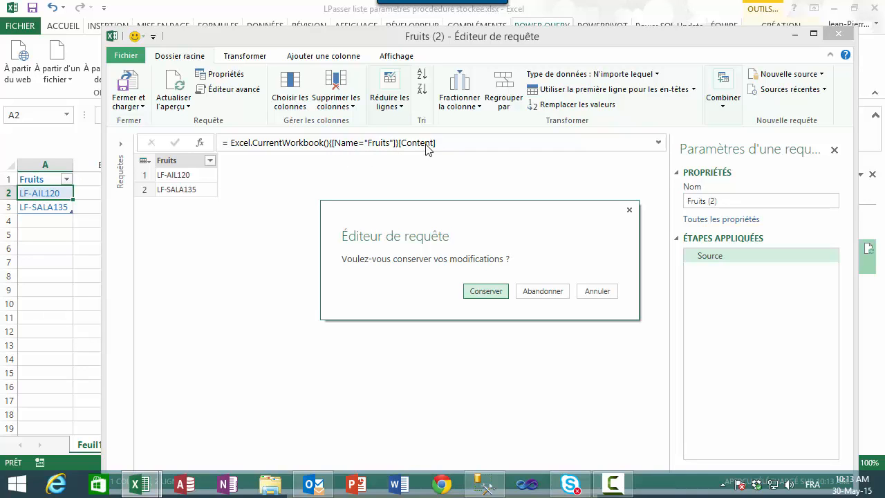
{"action": "left_click", "coordinate": [595, 291]}
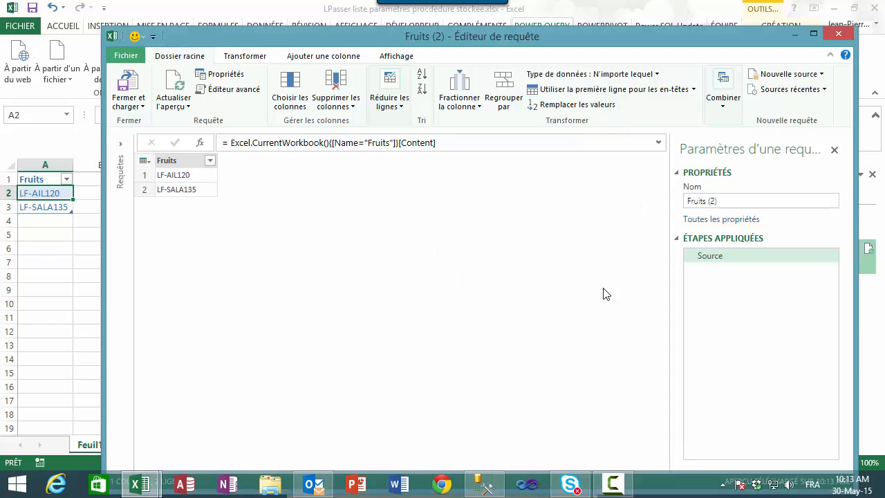
{"action": "left_click", "coordinate": [839, 34]}
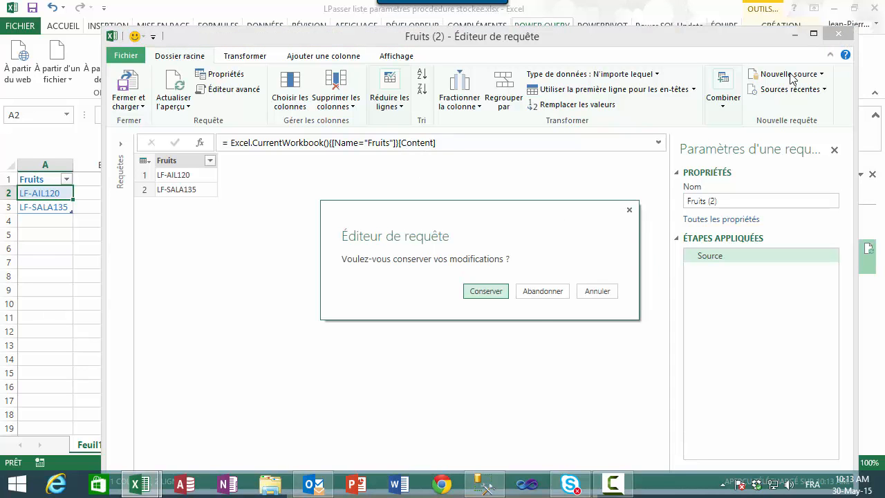
{"action": "left_click", "coordinate": [543, 298]}
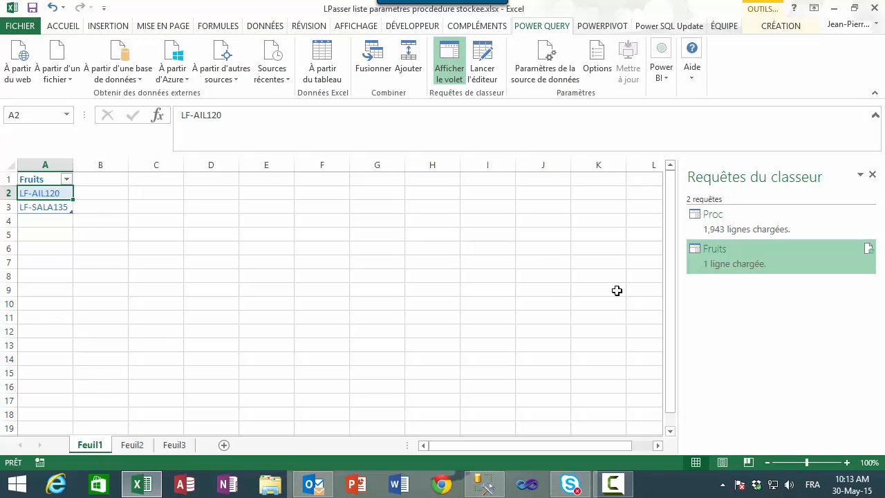
- Reopen the Fruits query for editing and display its Source step
{"action": "right_click", "coordinate": [736, 256]}
{"action": "left_click", "coordinate": [782, 238]}
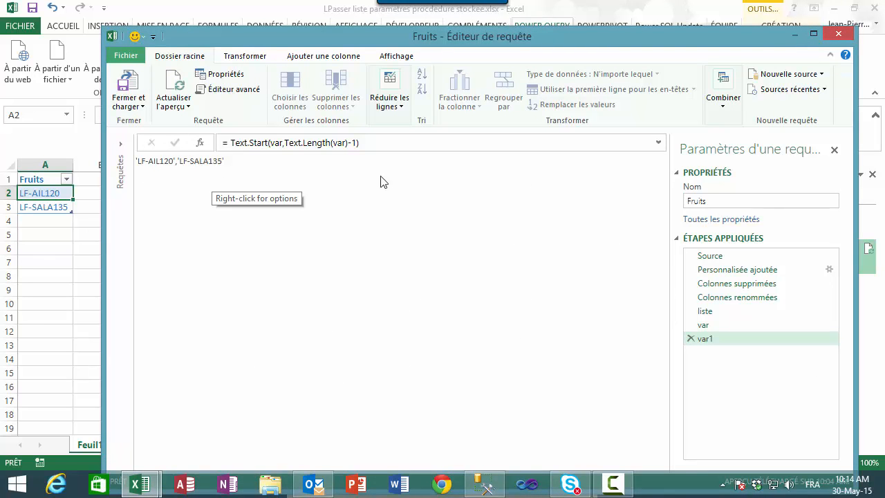
{"action": "left_click", "coordinate": [723, 259]}
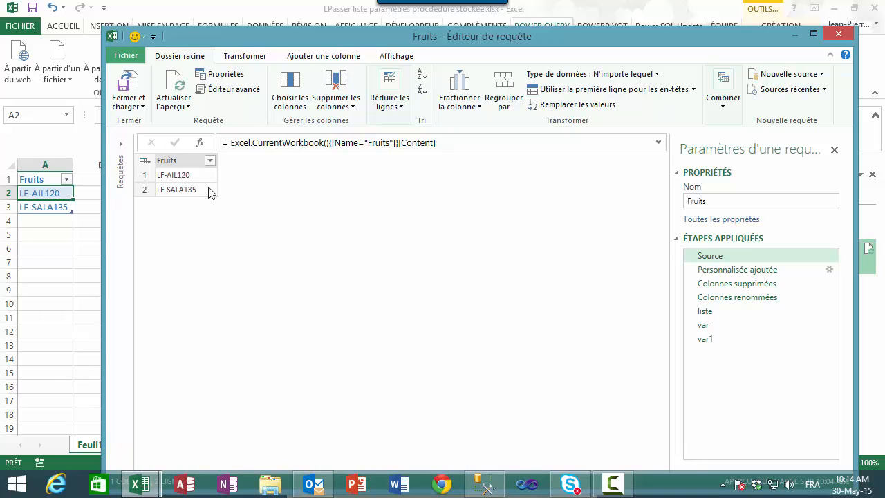
- Open the settings of the Personnalisée ajoutée step and examine the quotation marks in the Custom column's formula
{"action": "left_click", "coordinate": [299, 58]}
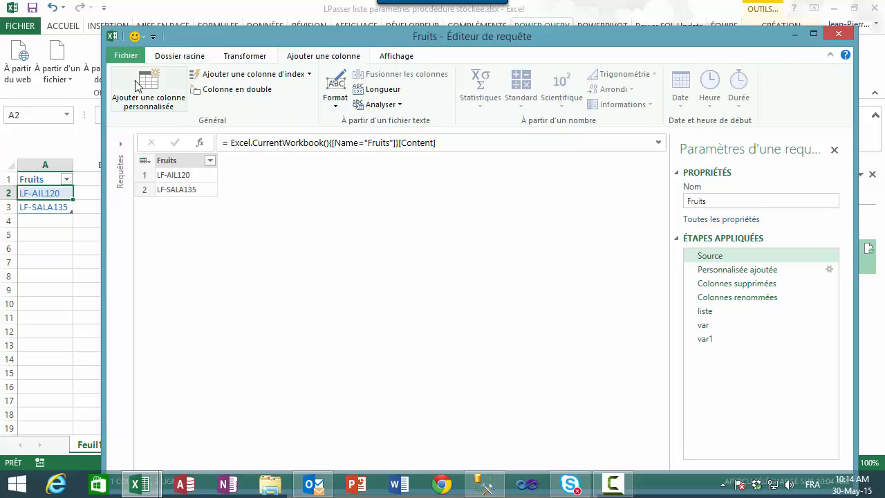
{"action": "left_click", "coordinate": [731, 269]}
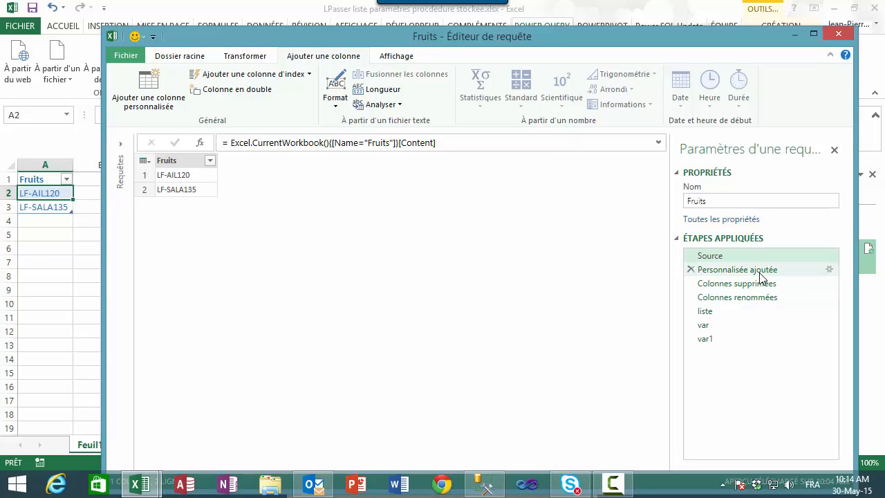
{"action": "left_click", "coordinate": [830, 269]}
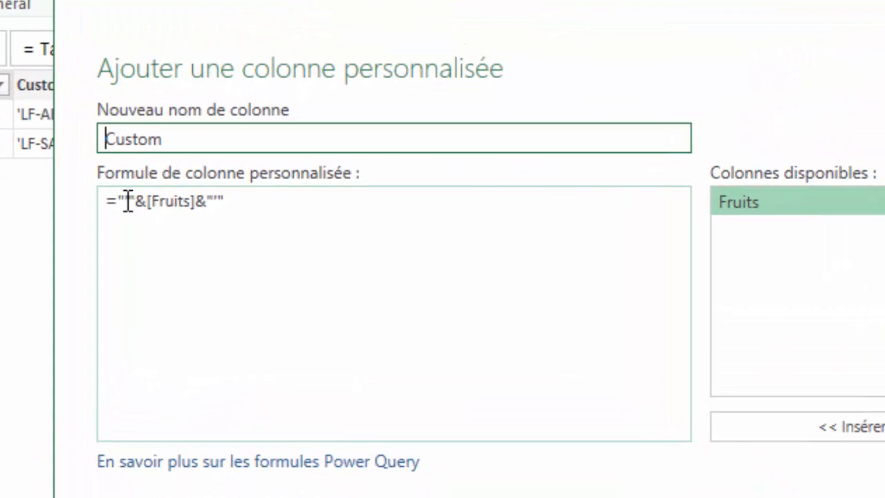
{"action": "mouse_move", "coordinate": [131, 205]}
{"action": "left_mouse_down"}
{"action": "mouse_move", "coordinate": [127, 214]}
{"action": "mouse_move", "coordinate": [127, 205]}
{"action": "left_mouse_up"}
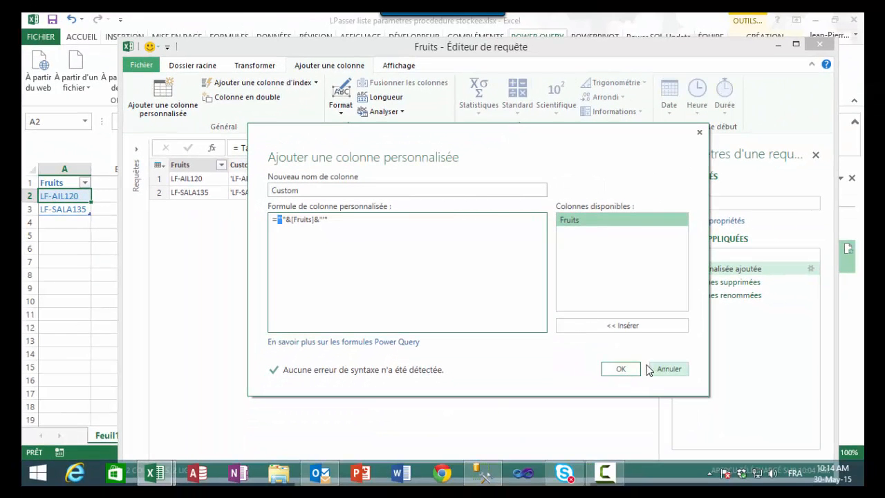
- Accept the Custom column's formula and review the Colonnes supprimées, Colonnes renommées and liste steps of the Fruits query
{"action": "left_click", "coordinate": [622, 370]}
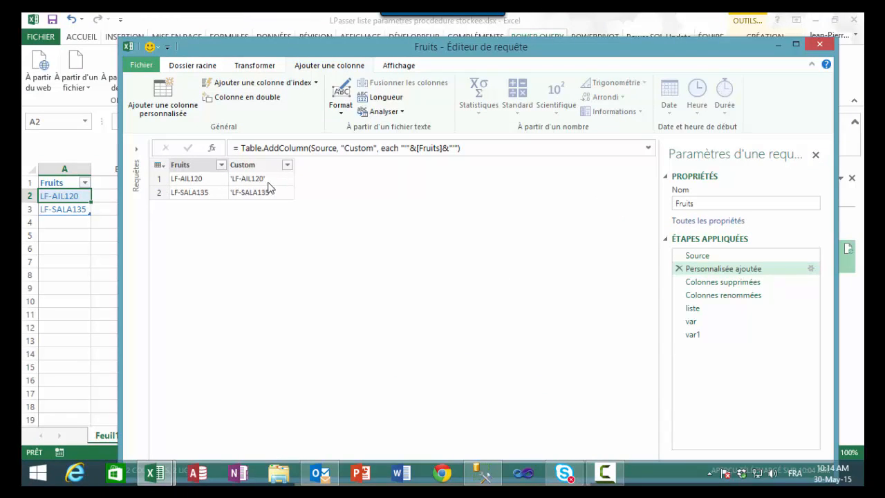
{"action": "left_click", "coordinate": [739, 284]}
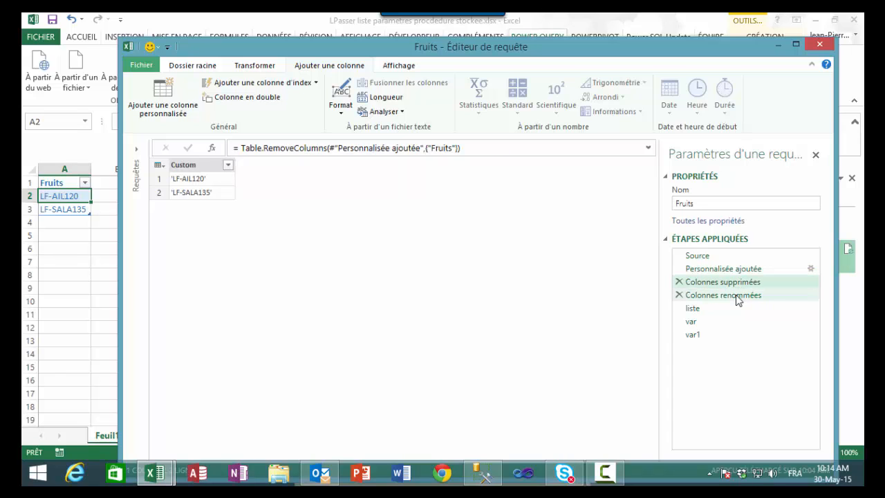
{"action": "left_click", "coordinate": [739, 297]}
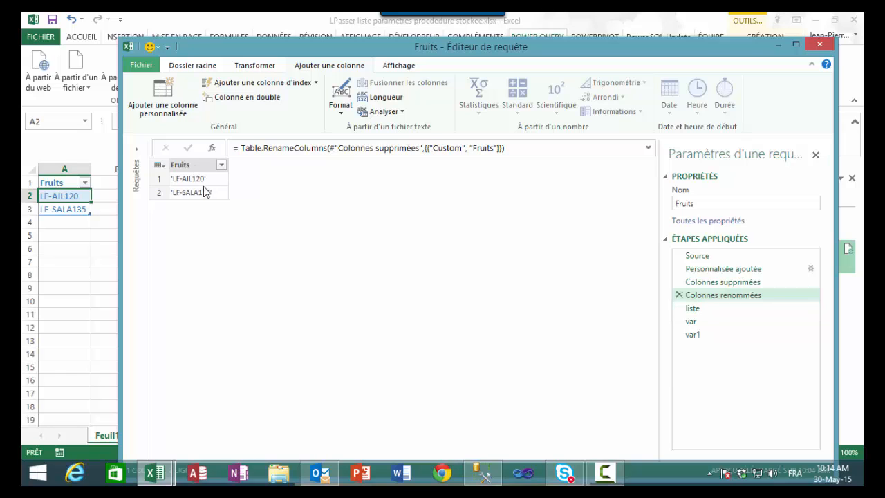
{"action": "left_click", "coordinate": [691, 310]}
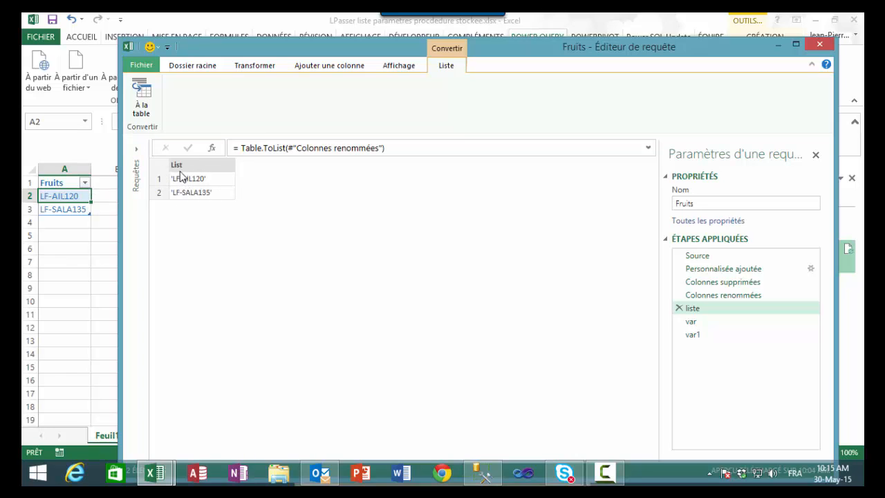
{"action": "left_click", "coordinate": [719, 296]}
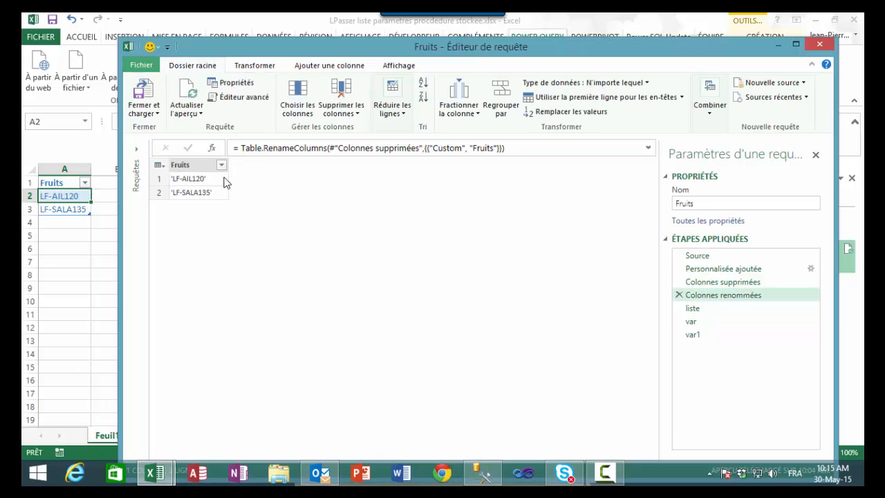
{"action": "left_click", "coordinate": [694, 309]}
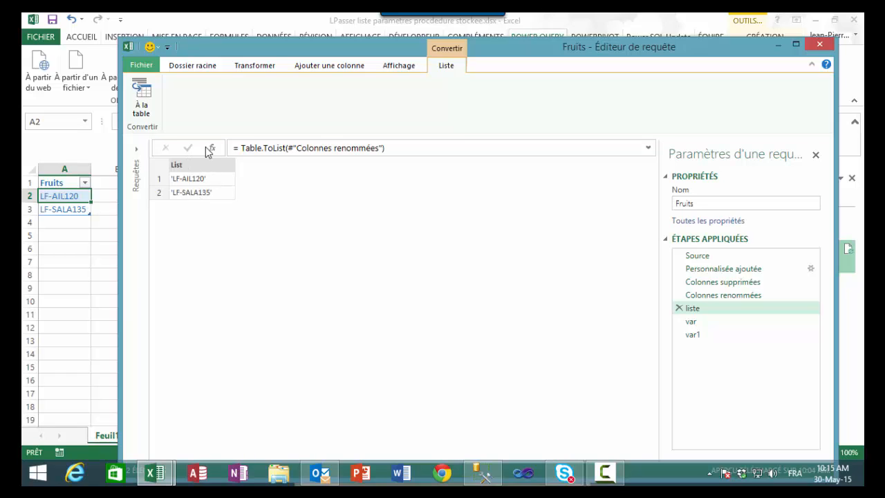
- Display the var step and examine the liste and comma separator arguments of its Lines.ToText formula
{"action": "left_click", "coordinate": [721, 325]}
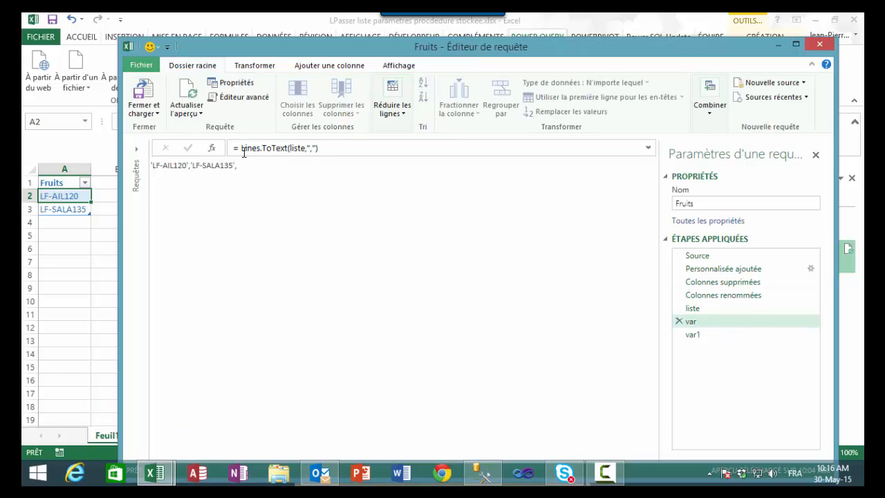
{"action": "double_click", "coordinate": [296, 148]}
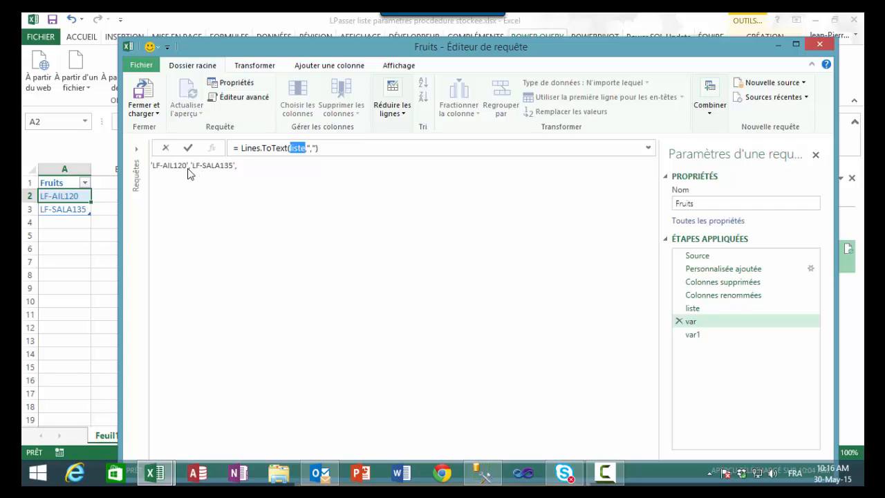
{"action": "left_click", "coordinate": [313, 151]}
{"action": "type", "text": ","}
{"action": "left_click", "coordinate": [695, 337]}
{"action": "left_click", "coordinate": [715, 339], "text": "ctrl"}
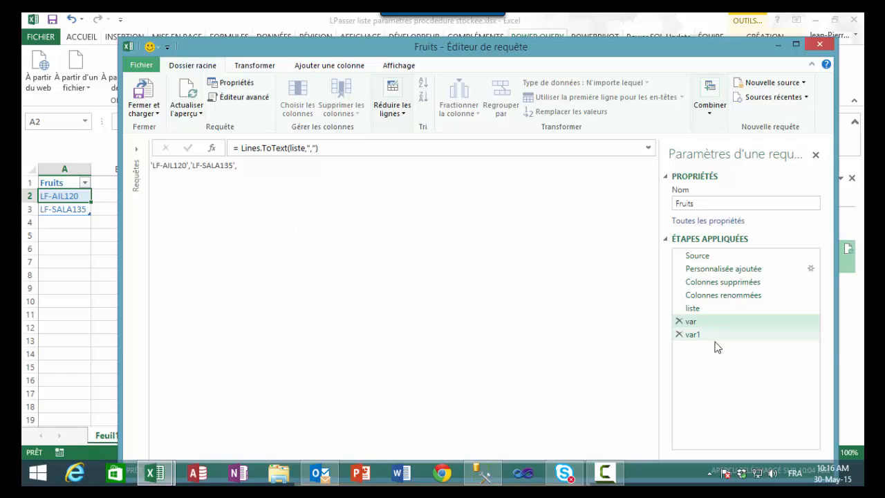
- Display the var1 step and examine the Text.Length and Text.Start functions in its formula
{"action": "left_click", "coordinate": [711, 334]}
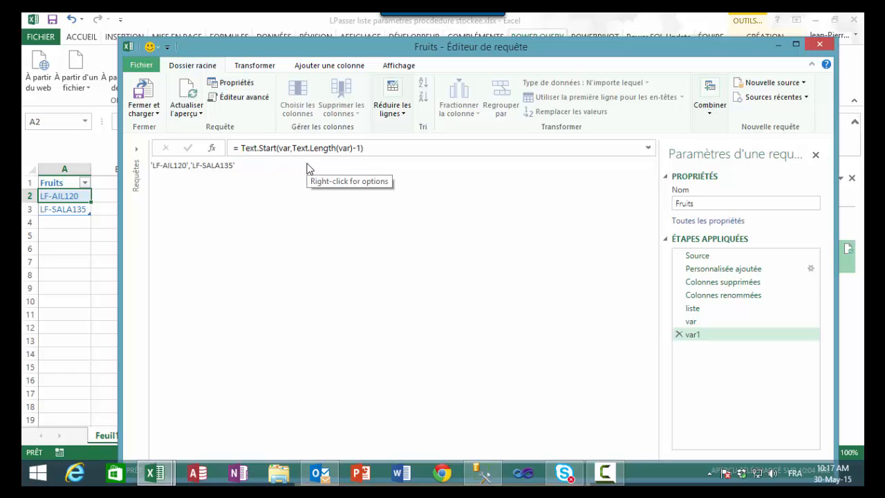
{"action": "left_click", "coordinate": [336, 148]}
{"action": "left_click_drag", "start_coordinate": [336, 148], "coordinate": [294, 147]}
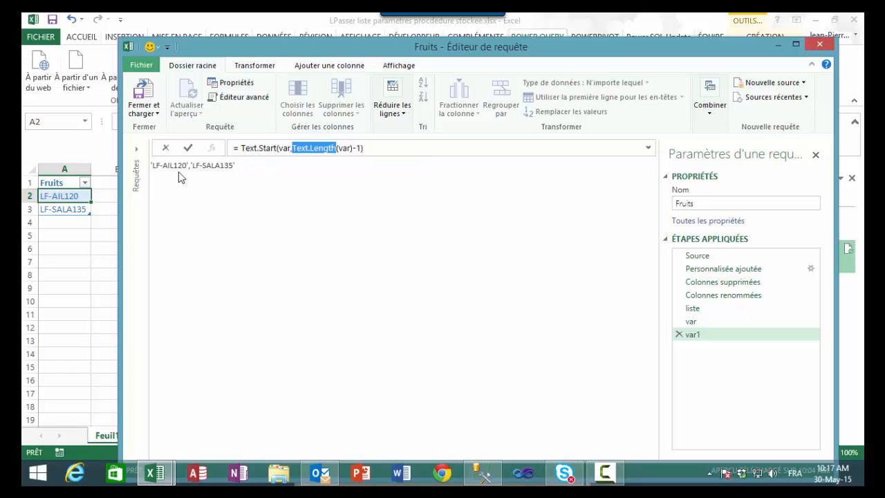
{"action": "double_click", "coordinate": [262, 147]}
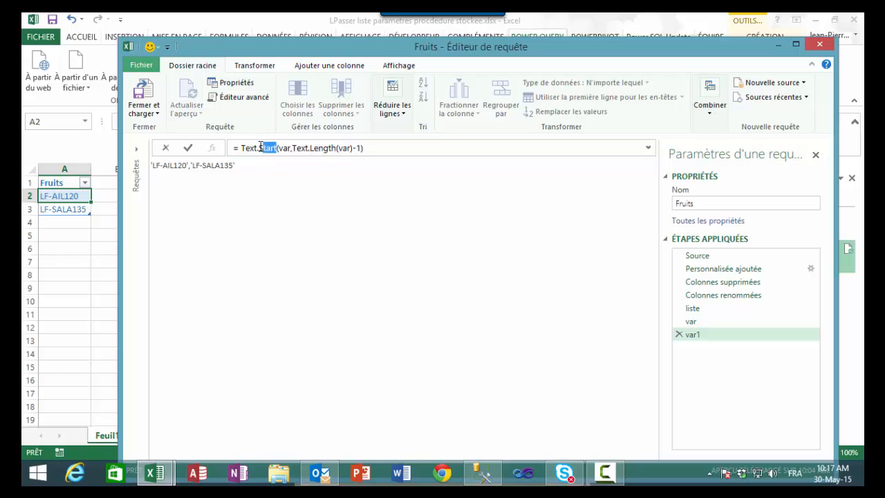
{"action": "left_click_drag", "start_coordinate": [262, 148], "coordinate": [251, 148]}
- Close the Fruits query editor and open the Proc query for editing
{"action": "left_click", "coordinate": [829, 49]}
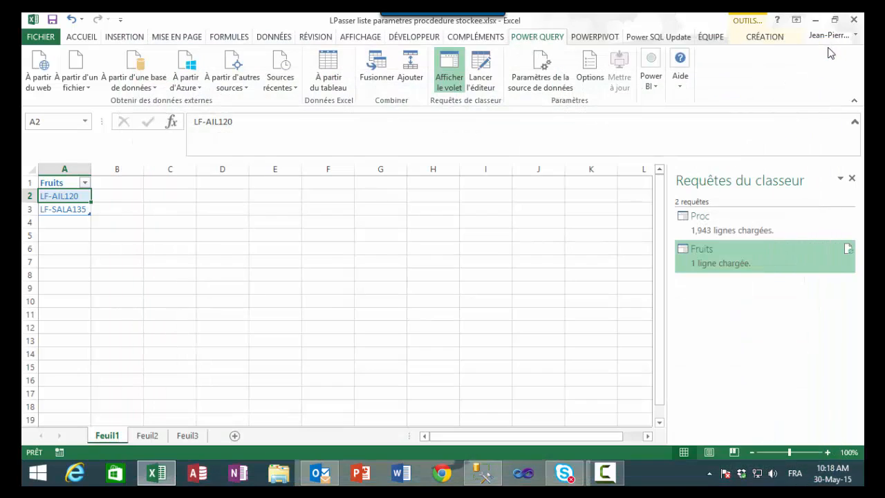
{"action": "left_click", "coordinate": [723, 225]}
{"action": "right_click", "coordinate": [727, 223]}
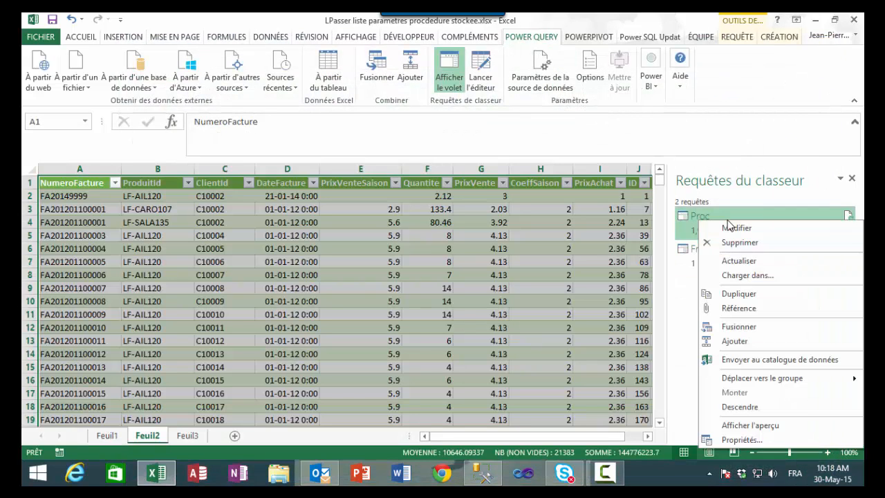
{"action": "left_click", "coordinate": [761, 230]}
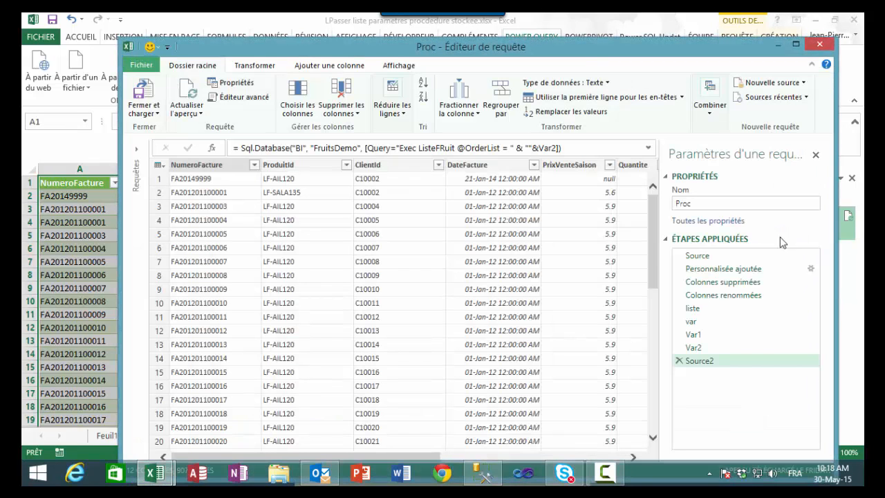
- Go through the Proc query's applied steps in order, from Source to Source2
{"action": "left_click", "coordinate": [739, 258]}
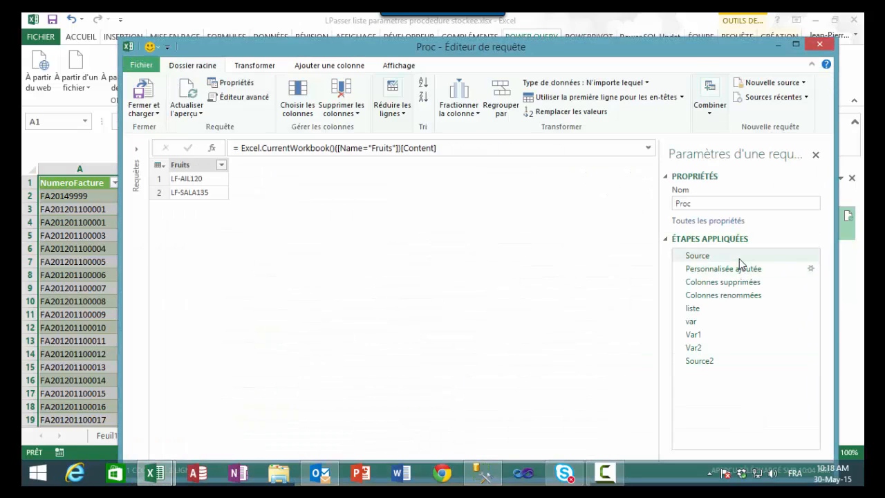
{"action": "left_click", "coordinate": [734, 270]}
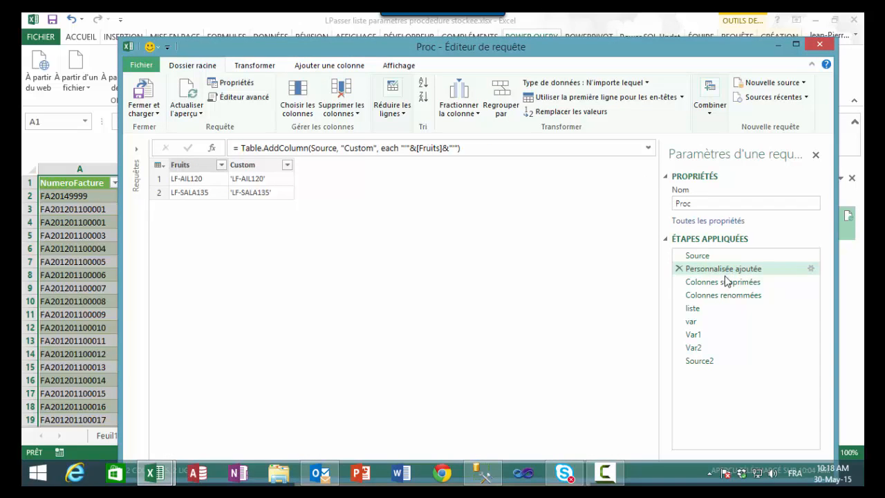
{"action": "left_click", "coordinate": [726, 281]}
{"action": "left_click", "coordinate": [712, 295]}
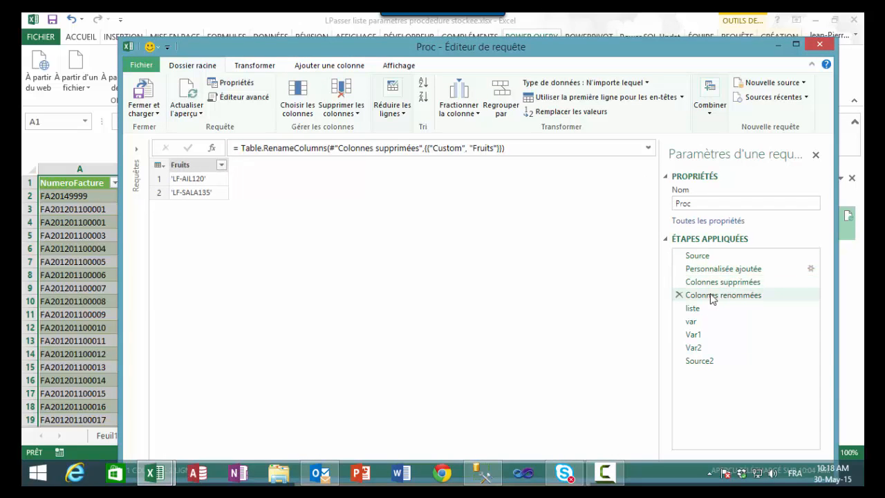
{"action": "left_click", "coordinate": [706, 309]}
{"action": "left_click", "coordinate": [704, 321]}
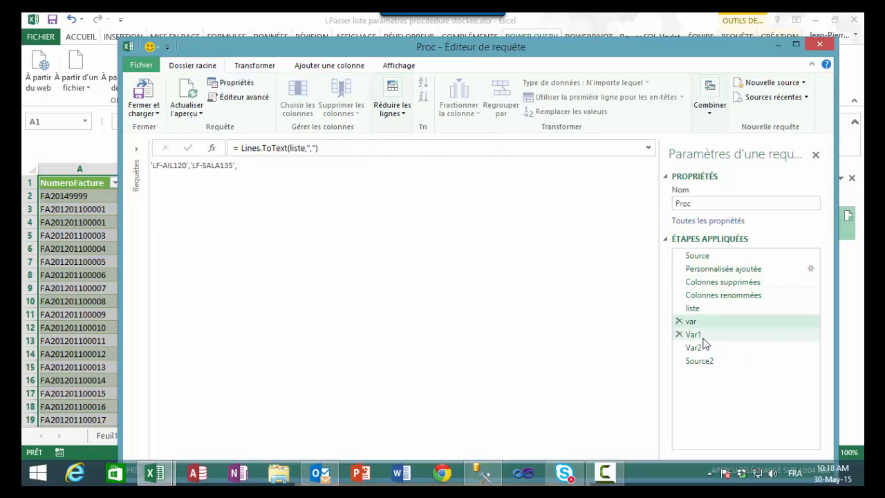
{"action": "left_click", "coordinate": [703, 338]}
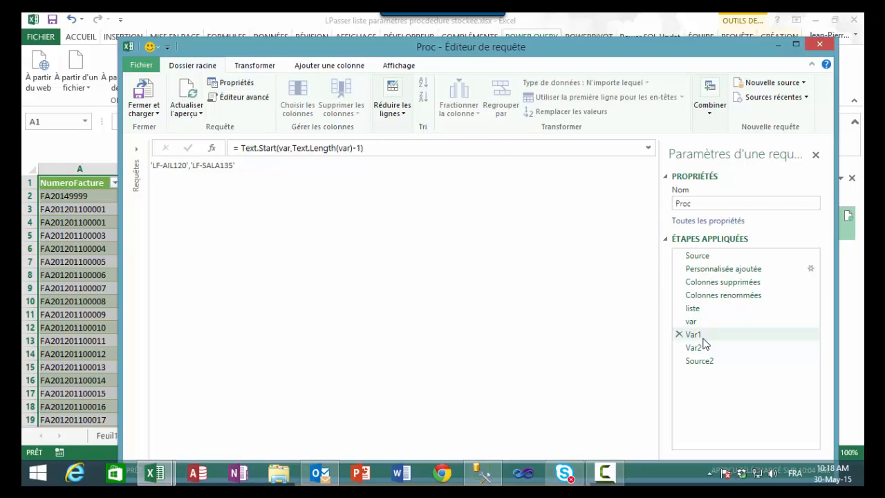
{"action": "left_click", "coordinate": [708, 352]}
{"action": "left_click", "coordinate": [705, 360]}
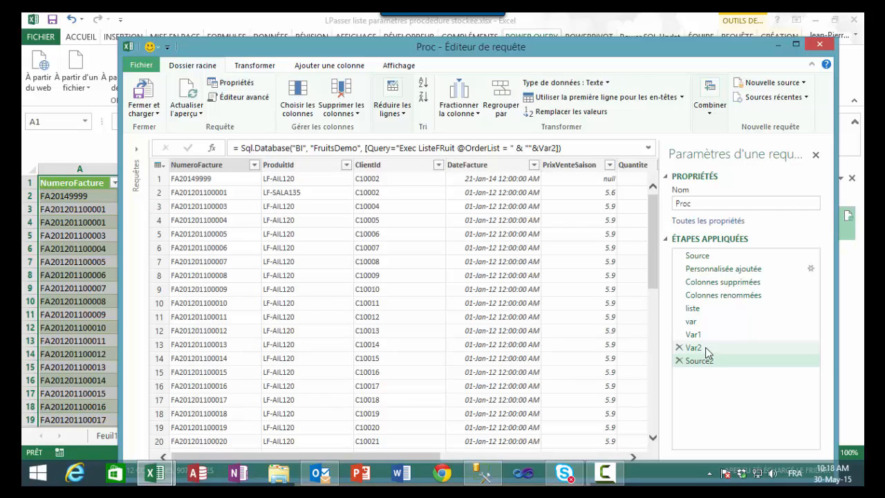
- Show the Proc query's full code and examine the preparation lines and the Sql.Database function with its server and database arguments
{"action": "left_click", "coordinate": [401, 66]}
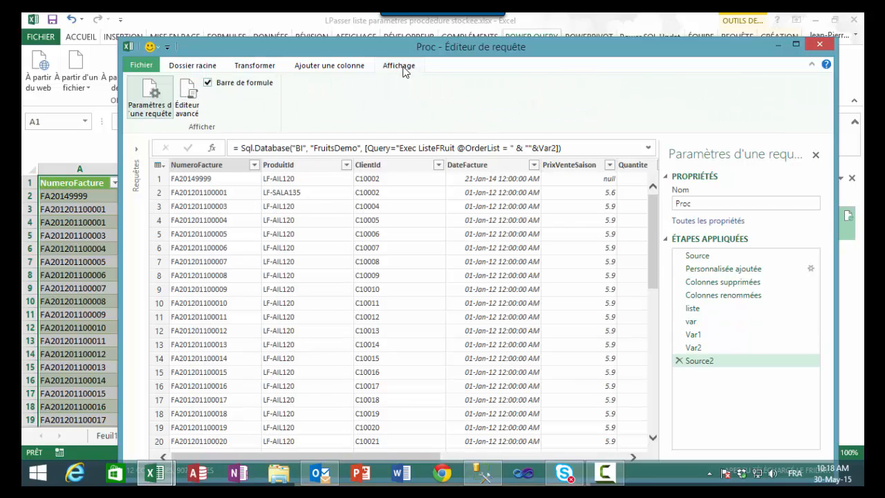
{"action": "left_click", "coordinate": [191, 99]}
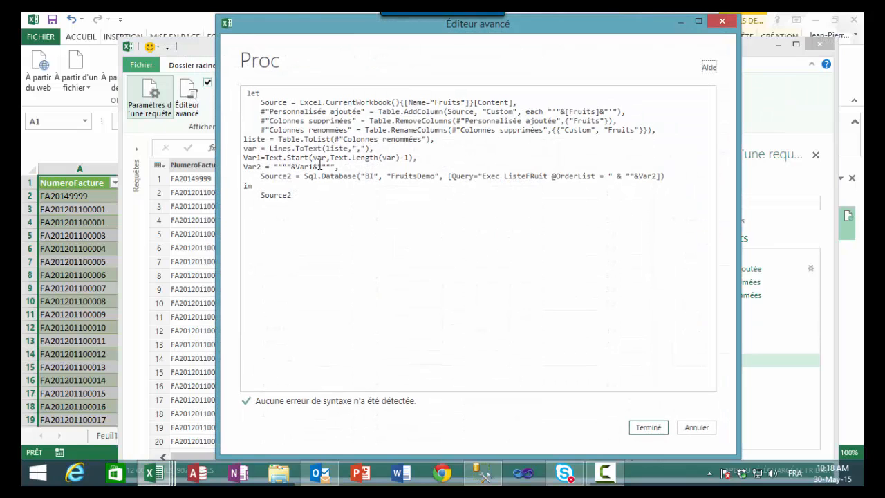
{"action": "left_click_drag", "start_coordinate": [333, 165], "coordinate": [233, 103]}
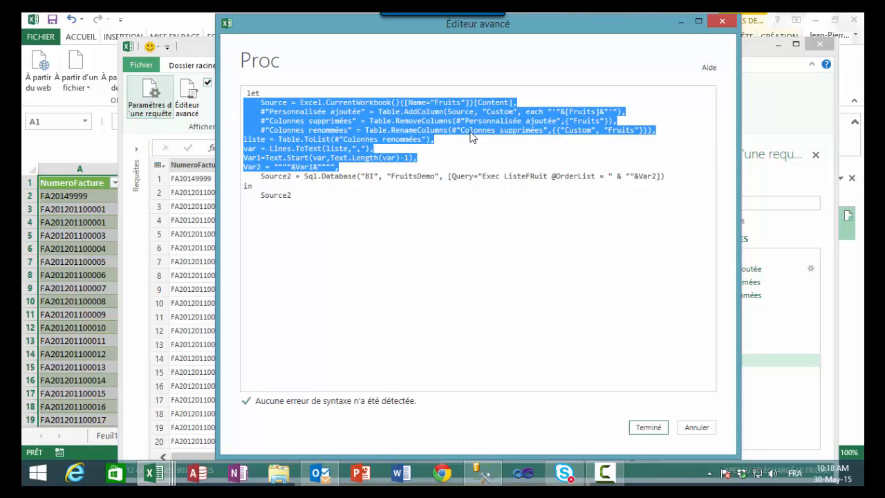
{"action": "left_click", "coordinate": [467, 170]}
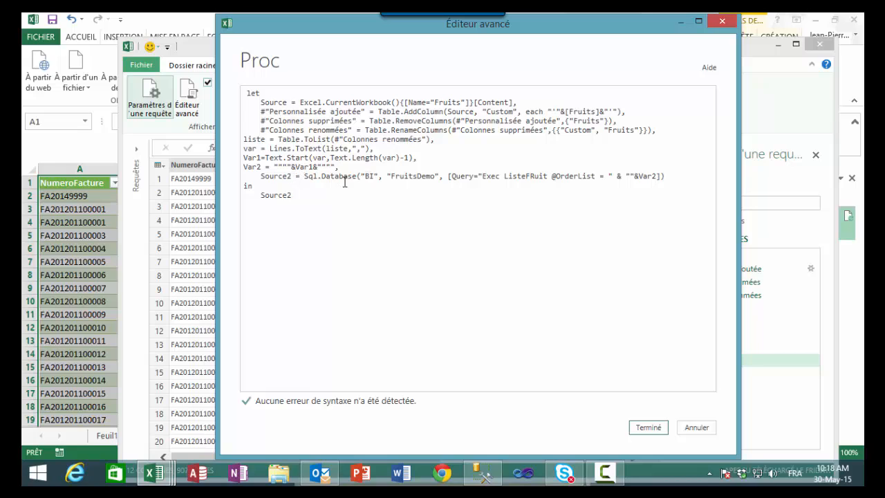
{"action": "left_click_drag", "start_coordinate": [356, 176], "coordinate": [304, 176]}
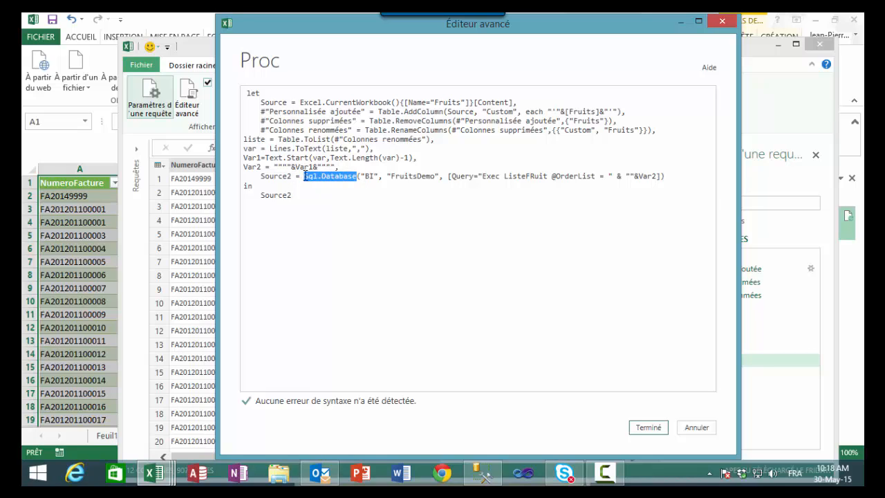
{"action": "left_click_drag", "start_coordinate": [386, 175], "coordinate": [356, 176]}
{"action": "left_click_drag", "start_coordinate": [446, 175], "coordinate": [384, 179]}
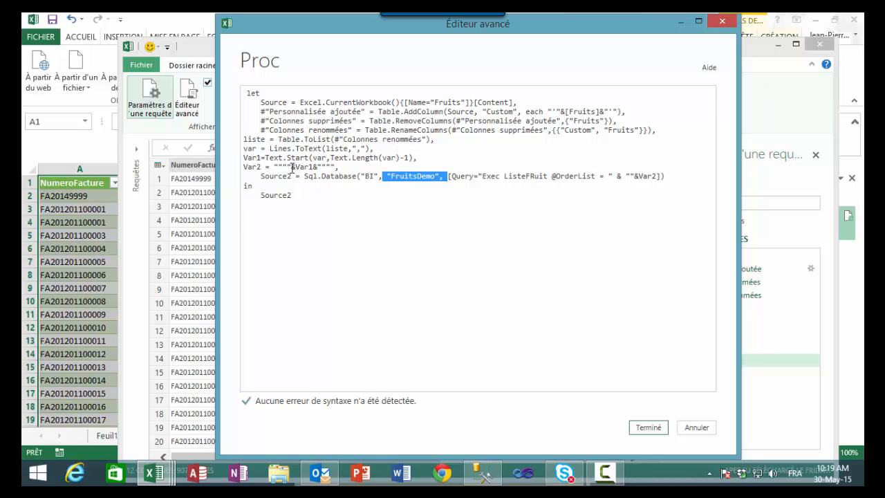
- Examine the quotation marks on both sides of Var1 in the Var2 line, and close the code without changes
{"action": "left_click_drag", "start_coordinate": [291, 168], "coordinate": [273, 168]}
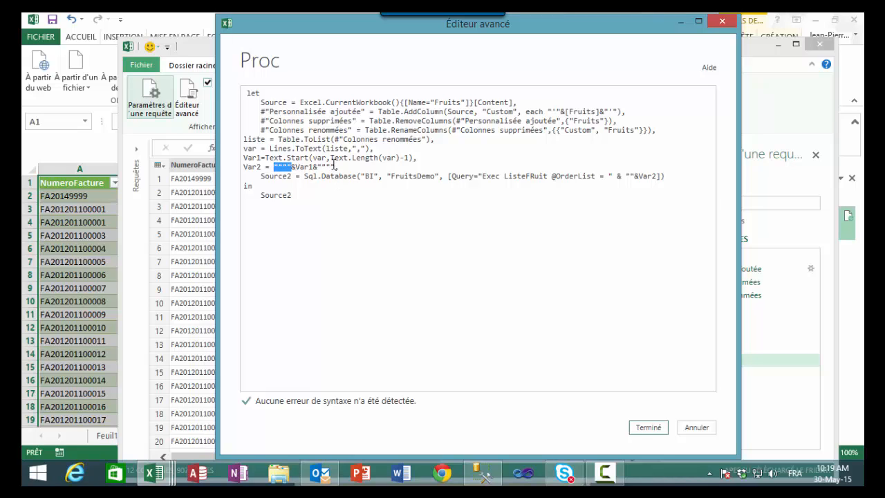
{"action": "left_click_drag", "start_coordinate": [336, 166], "coordinate": [316, 168]}
{"action": "left_click", "coordinate": [700, 428]}
{"action": "left_click", "coordinate": [693, 347]}
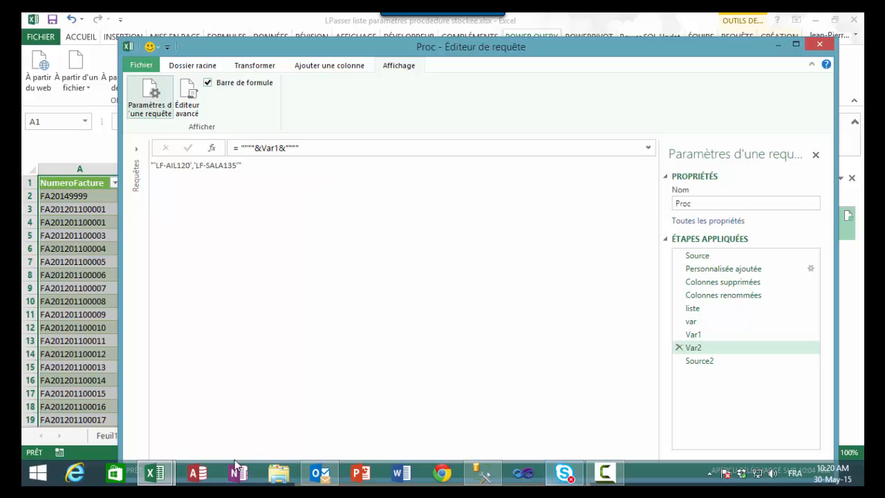
{"action": "left_click", "coordinate": [482, 476]}
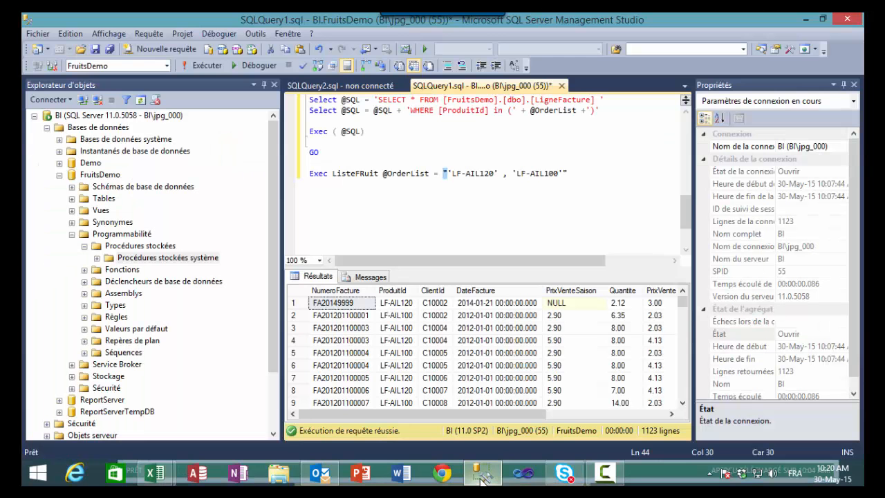
{"action": "left_click_drag", "start_coordinate": [569, 174], "coordinate": [439, 175]}
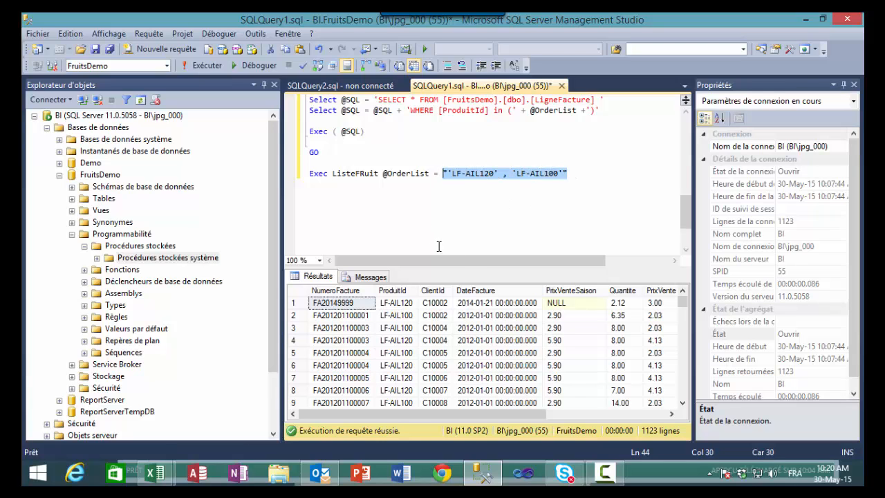
- Switch back to the Proc query editor in Excel, examine Var2's quoted text, and display the Source2 step
{"action": "mouse_move", "coordinate": [153, 473]}
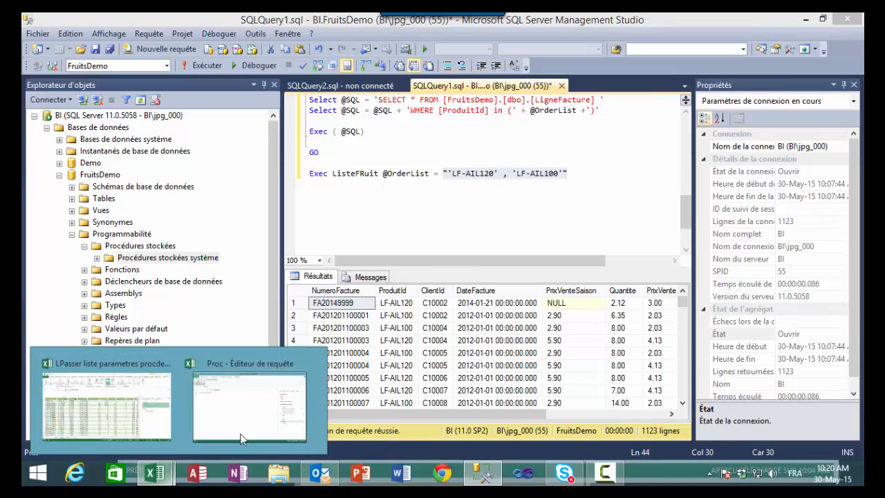
{"action": "mouse_move", "coordinate": [253, 417]}
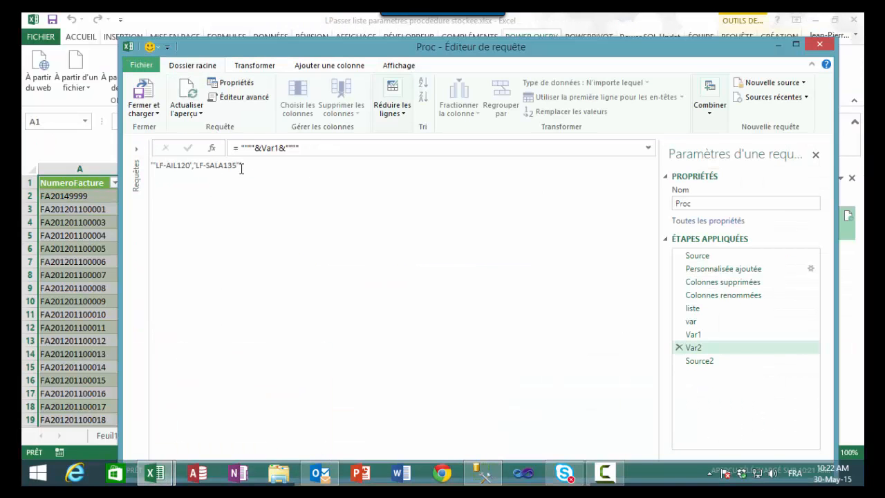
{"action": "left_click_drag", "start_coordinate": [244, 166], "coordinate": [151, 167]}
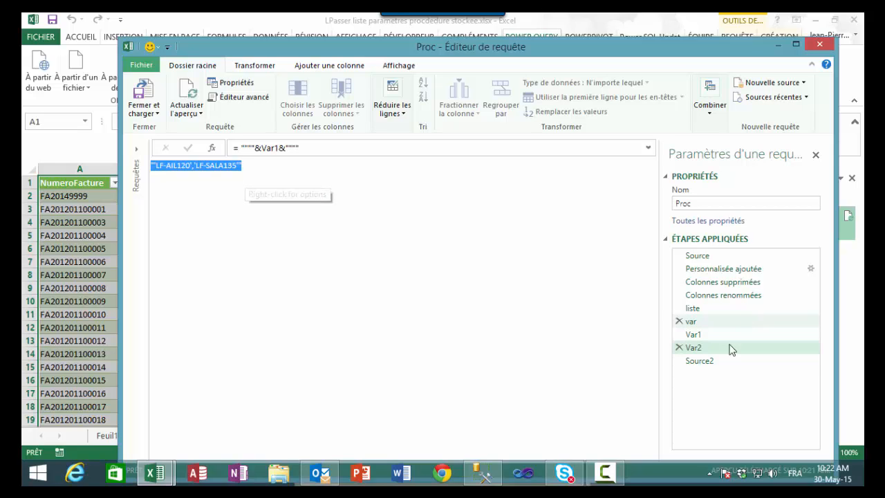
{"action": "left_click", "coordinate": [698, 361]}
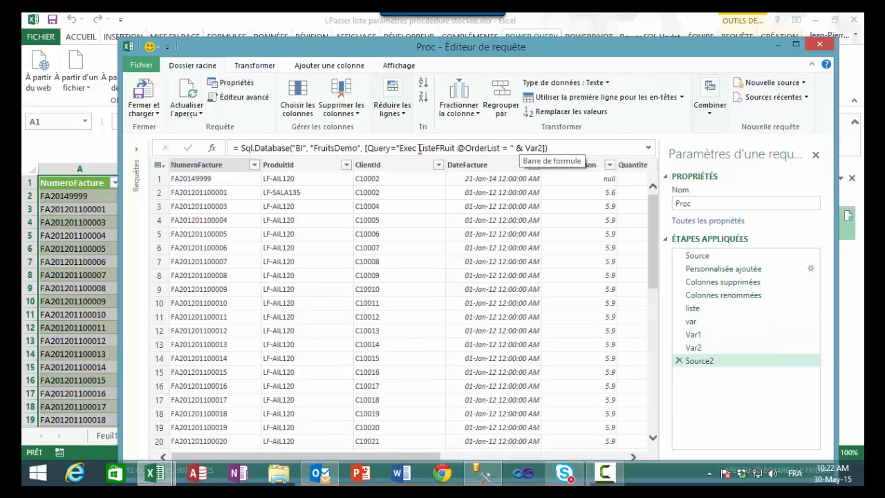
{"action": "left_click_drag", "start_coordinate": [419, 149], "coordinate": [501, 149]}
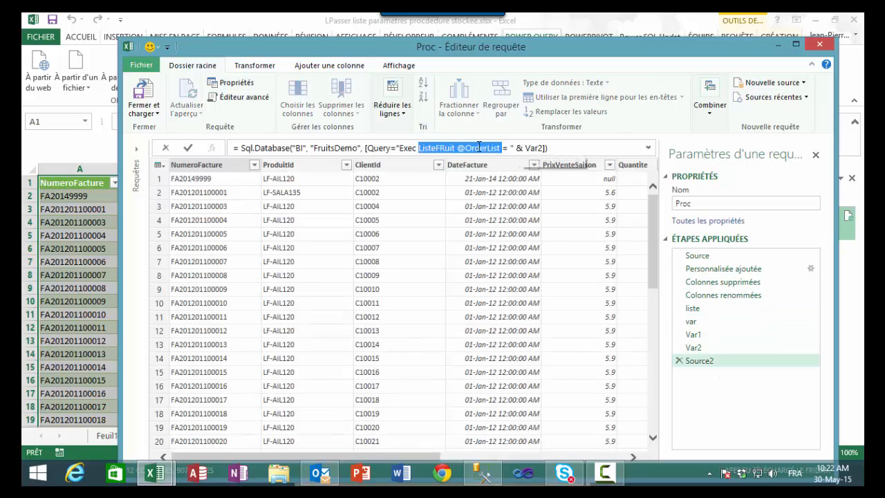
{"action": "double_click", "coordinate": [519, 148]}
{"action": "left_click_drag", "start_coordinate": [544, 149], "coordinate": [530, 147]}
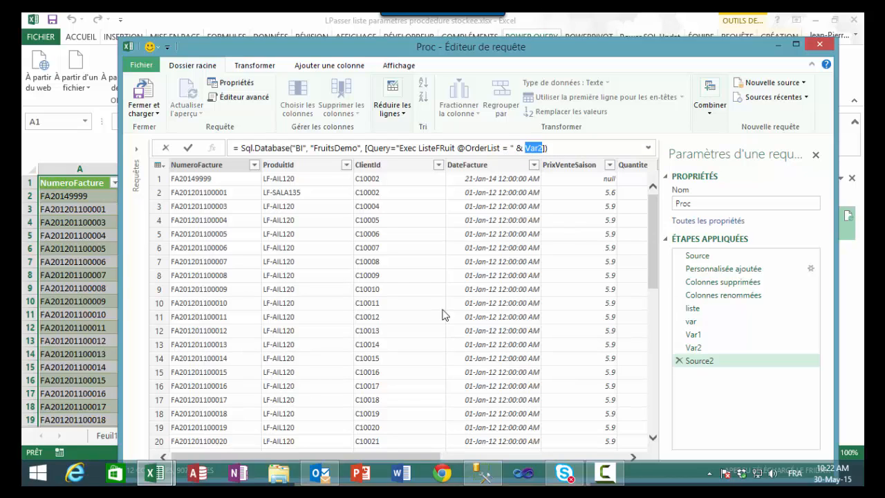
{"action": "left_click", "coordinate": [567, 148]}
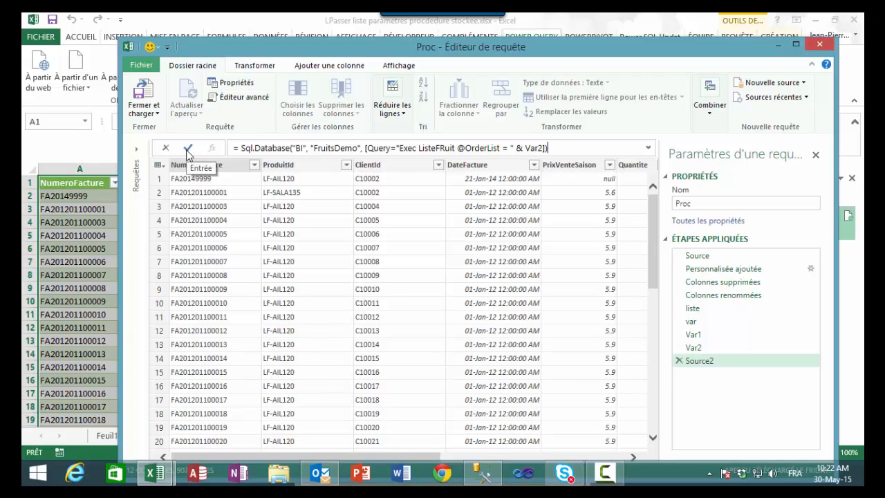
{"action": "left_click", "coordinate": [146, 100]}
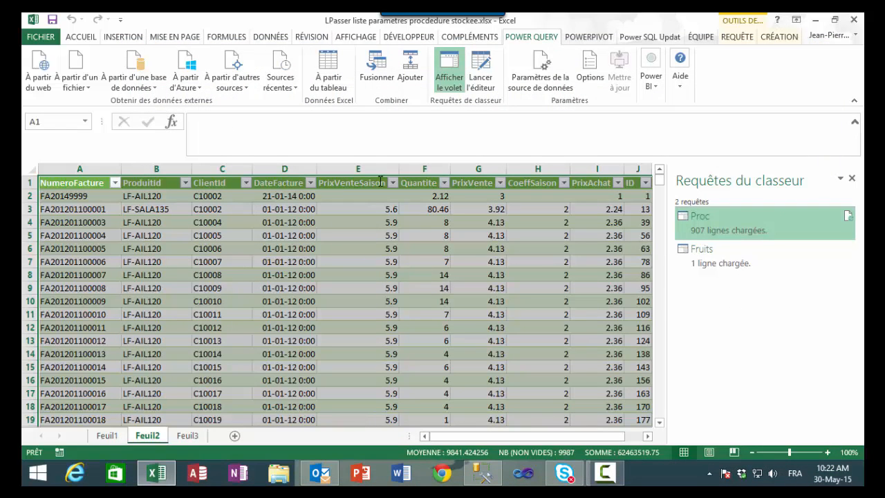
{"action": "mouse_move", "coordinate": [734, 227]}
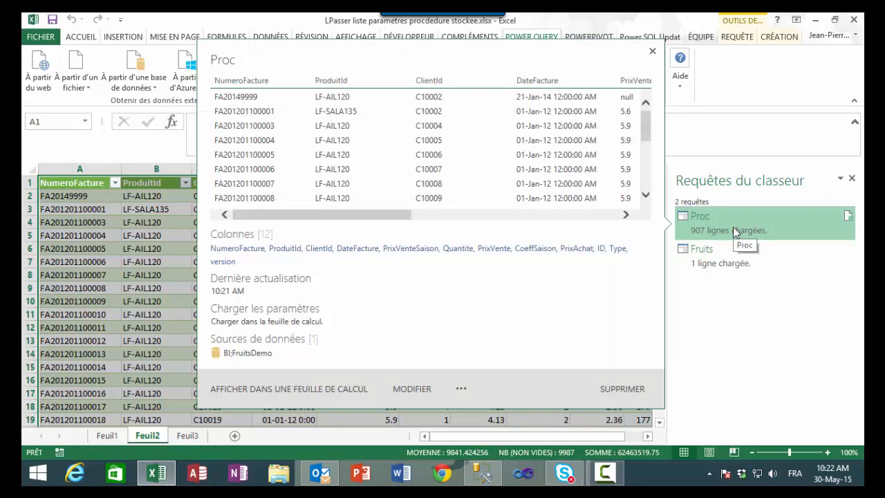
- Add the product code LF-ECHA101 as a new row below LF-SALA135 in the Fruits table on Feuil1
{"action": "left_click", "coordinate": [107, 435]}
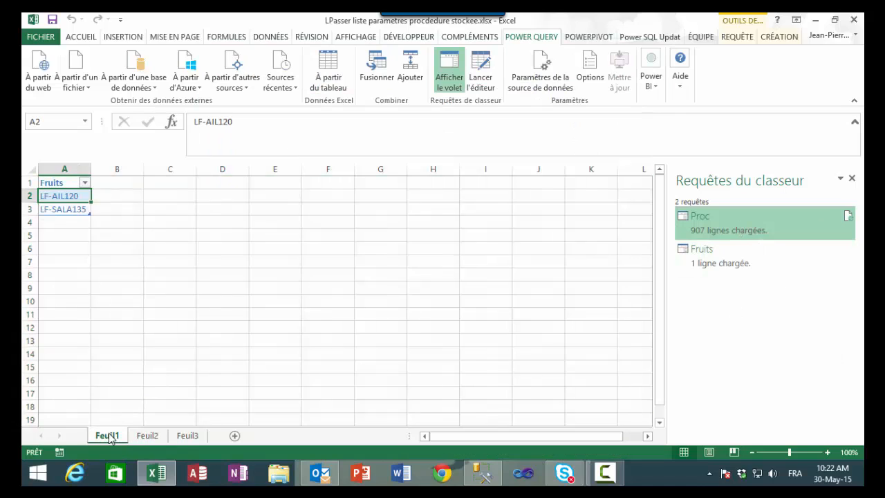
{"action": "double_click", "coordinate": [53, 222]}
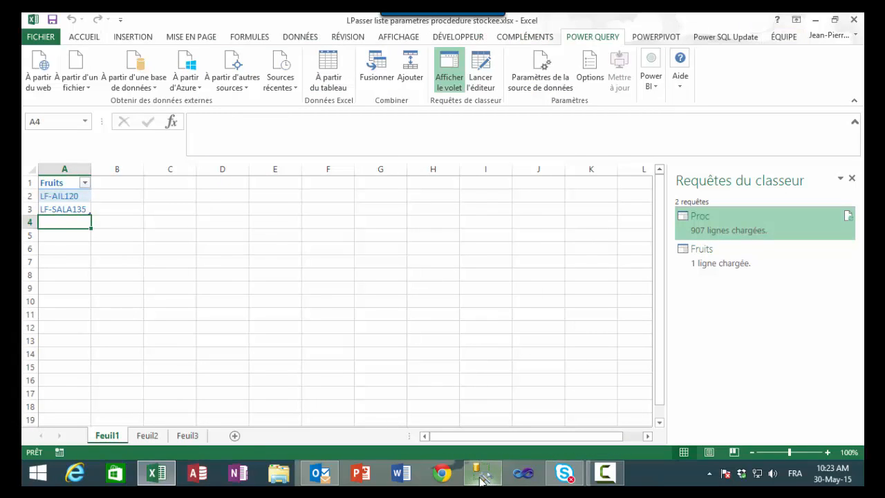
{"action": "type", "text": "LF"}
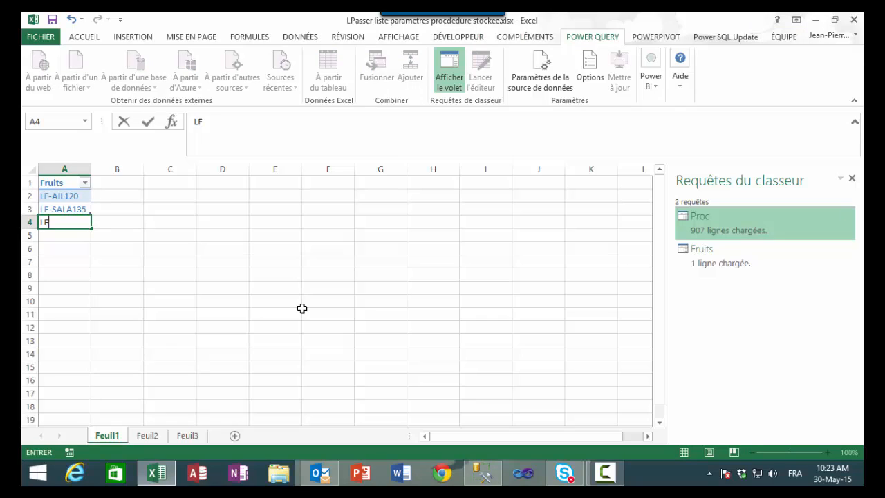
{"action": "type", "text": "-ECHA101"}
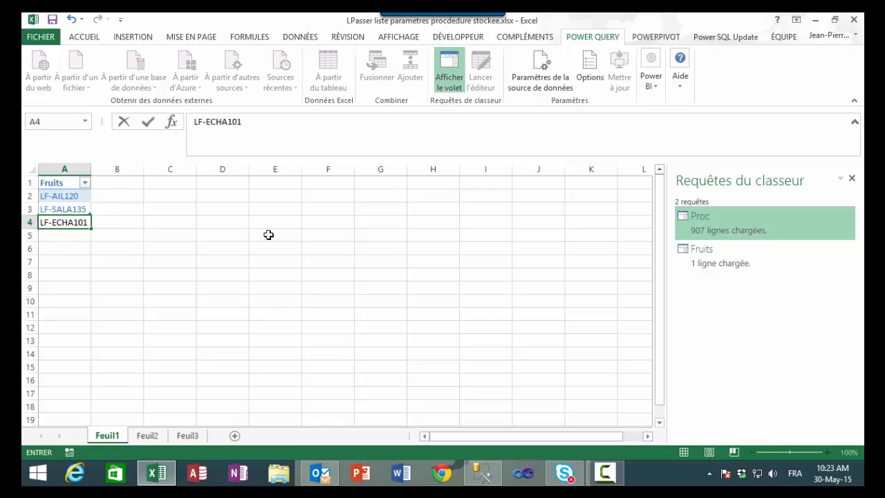
{"action": "left_click", "coordinate": [140, 222]}
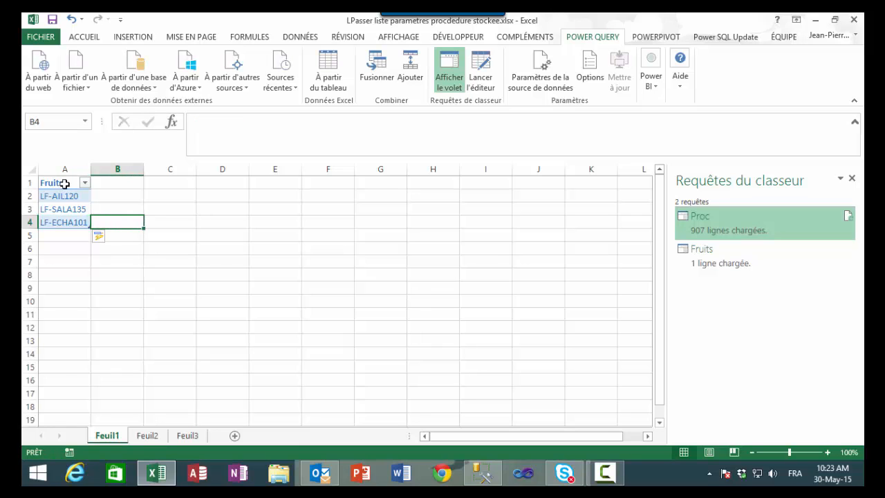
- Refresh the Proc query and check its loaded table on Feuil2 for the product LF-ECHA101
{"action": "left_click", "coordinate": [850, 217]}
{"action": "mouse_move", "coordinate": [754, 218]}
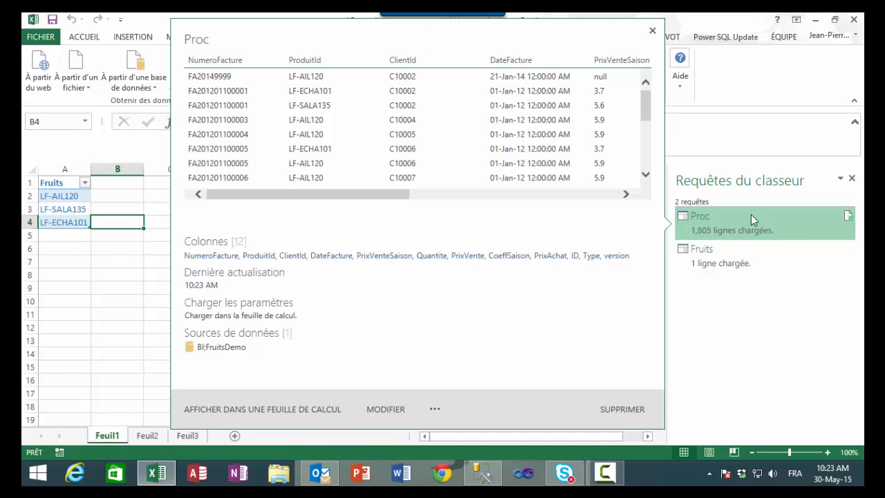
{"action": "left_click", "coordinate": [151, 436]}
{"action": "left_click", "coordinate": [152, 315]}
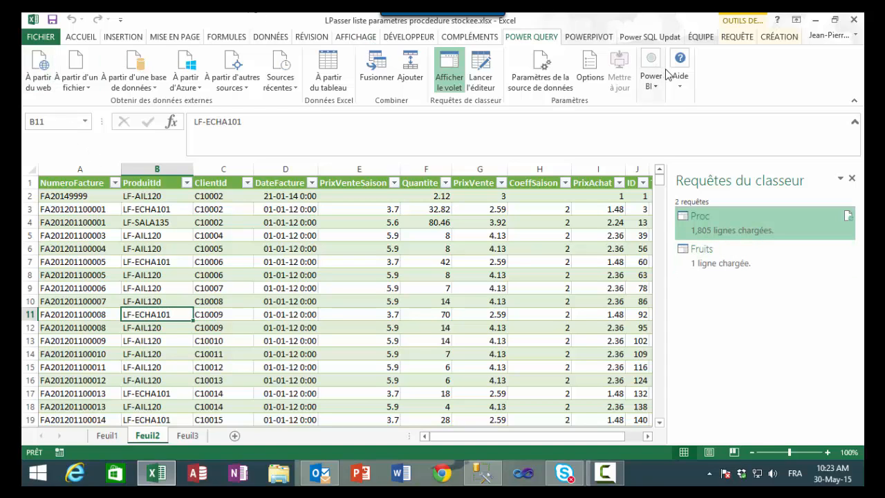
- Return to the Fruits table on Feuil1 and reopen the Proc query for examination in the query editor
{"action": "left_click", "coordinate": [105, 437]}
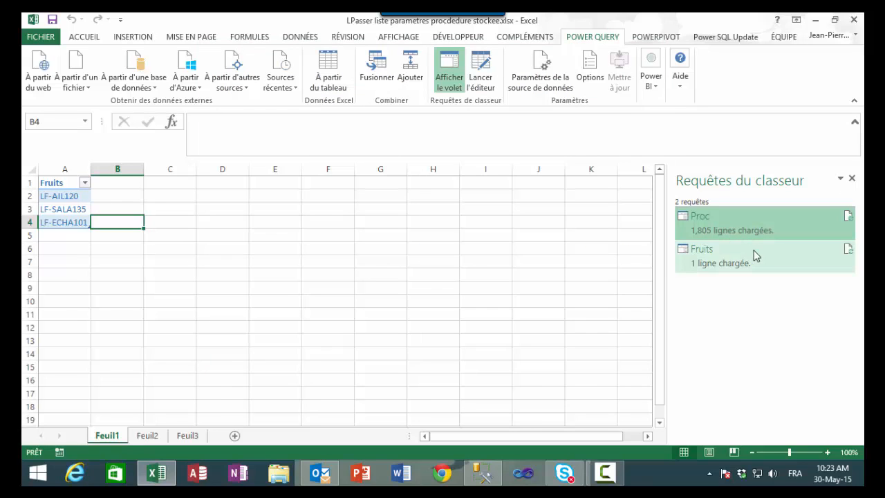
{"action": "mouse_move", "coordinate": [760, 237]}
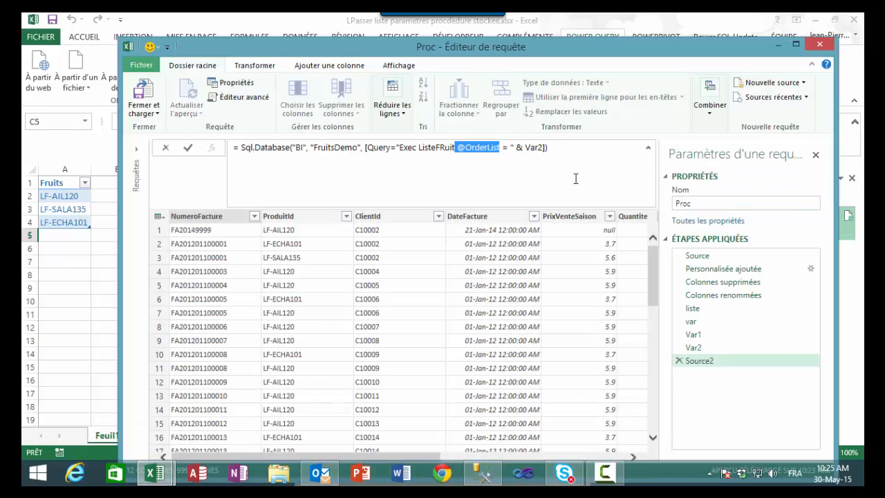